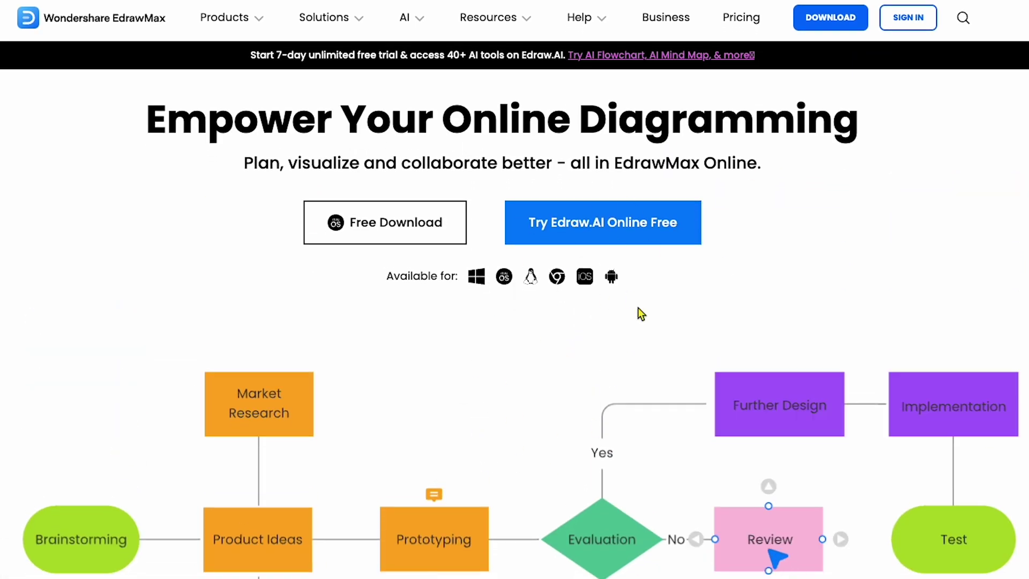
# Look through the EdrawMax product page and start the free desktop download
pyautogui.scroll(-4, 552, 455)
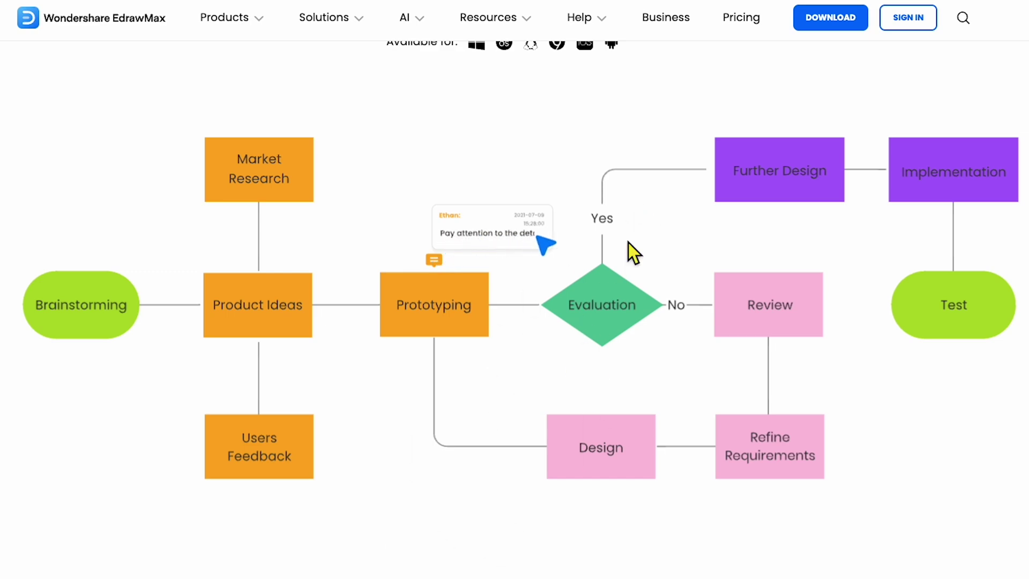
pyautogui.scroll(4, 628, 243)
pyautogui.scroll(-14, 628, 242)
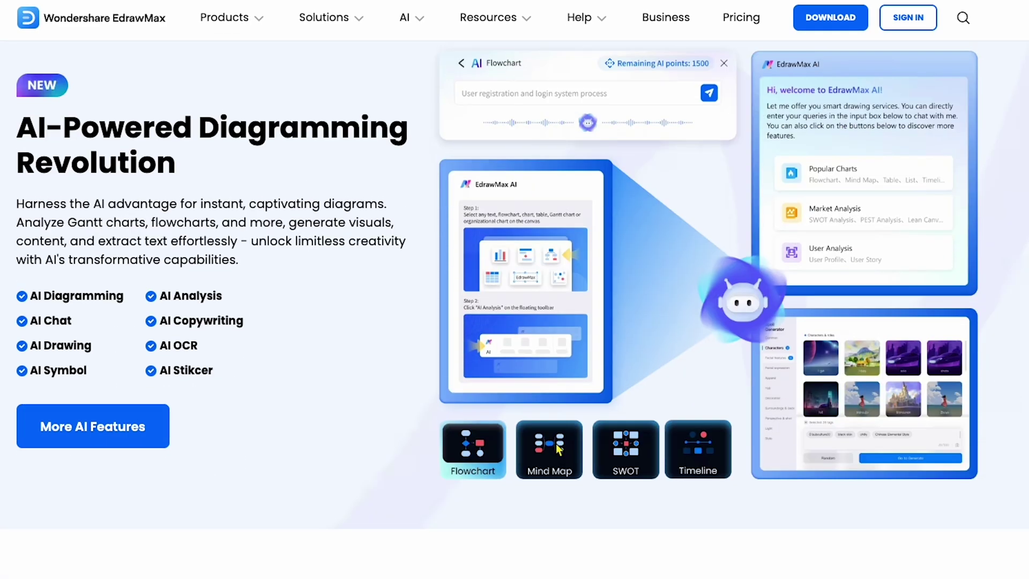
pyautogui.scroll(1, 557, 448)
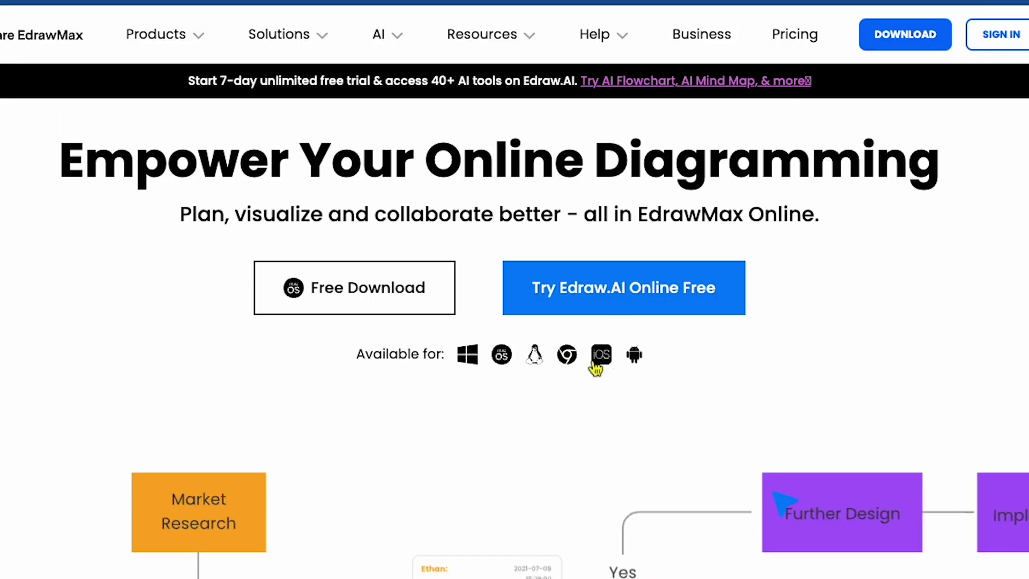
pyautogui.click(378, 289)
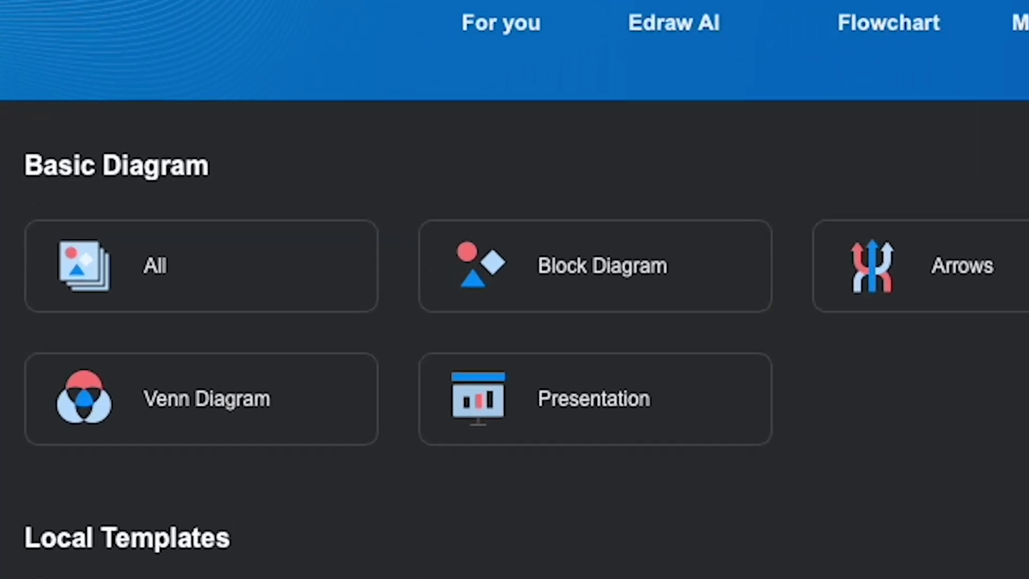
# Browse the Block Diagram, Arrows and Circle-Spoke templates and open the customer thank-you email template
pyautogui.click(558, 273)
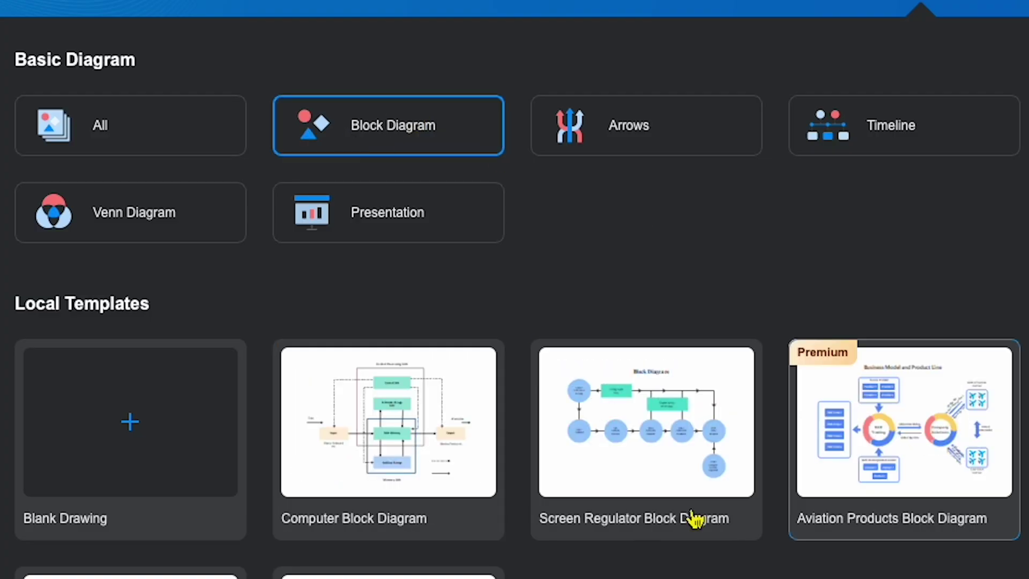
pyautogui.click(633, 114)
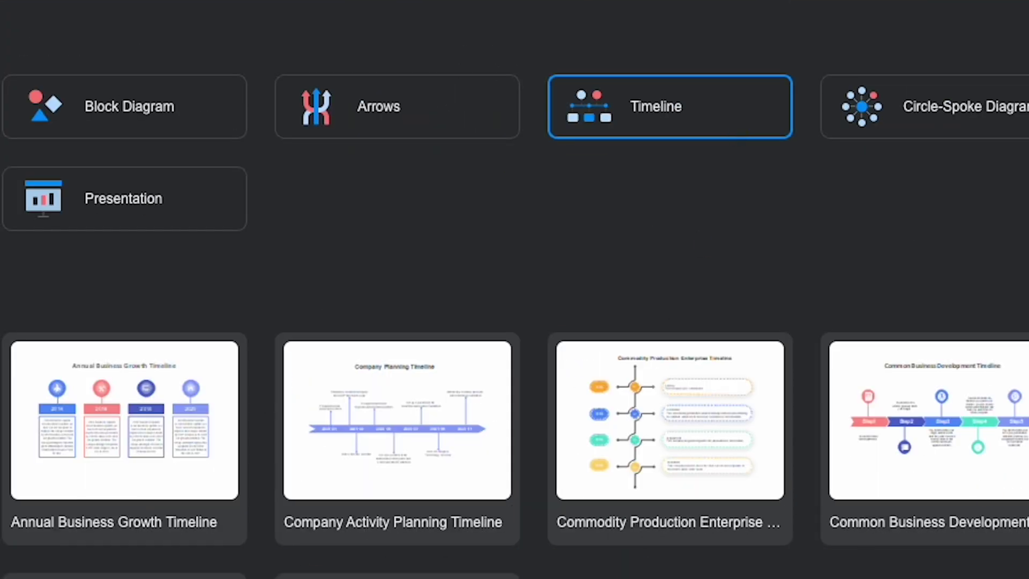
pyautogui.click(888, 98)
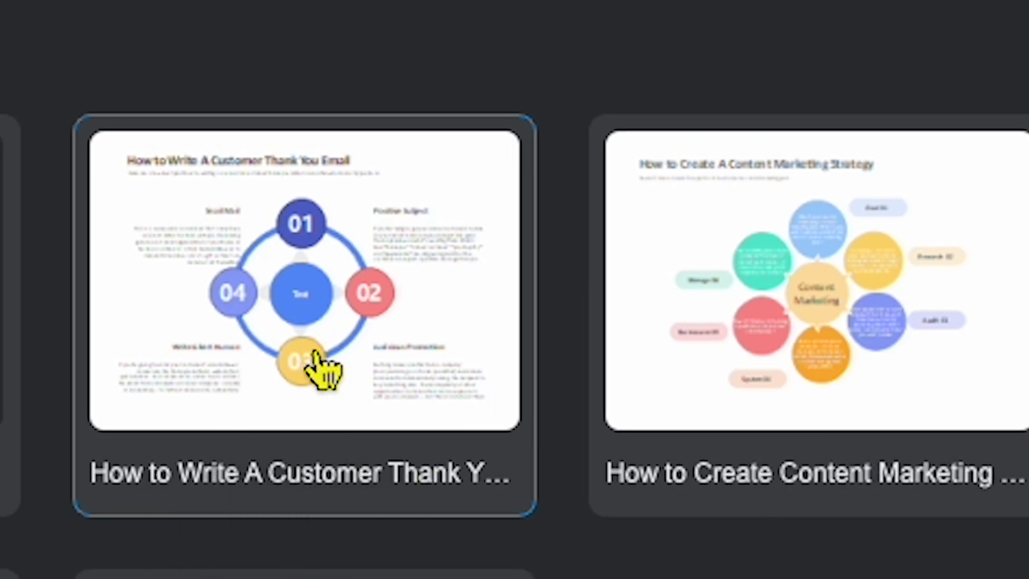
pyautogui.click(322, 370)
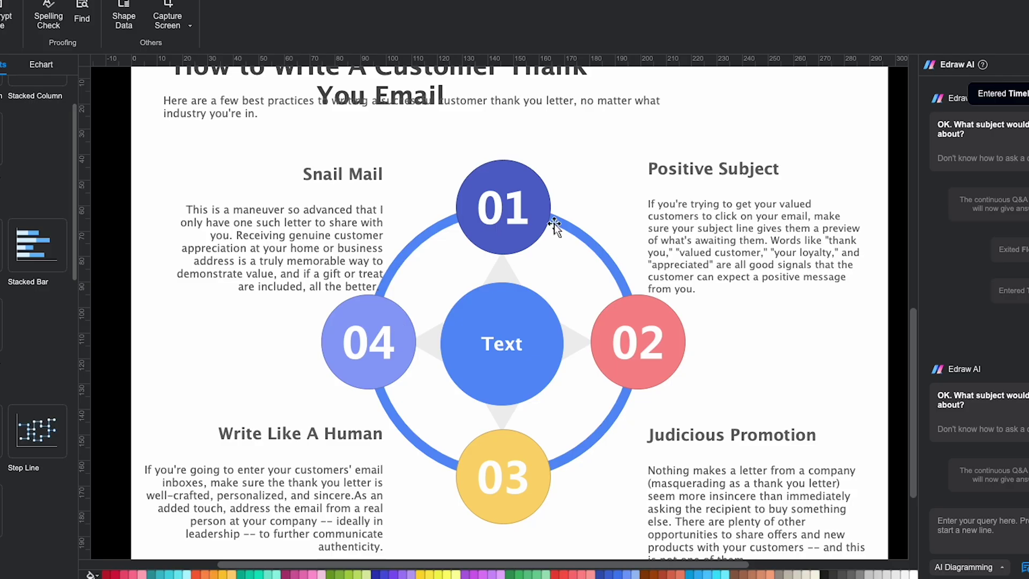
# Try changing the number in the 01 circle to 5 and open the Snail Mail text for editing
pyautogui.scroll(1, 551, 223)
pyautogui.click(467, 246)
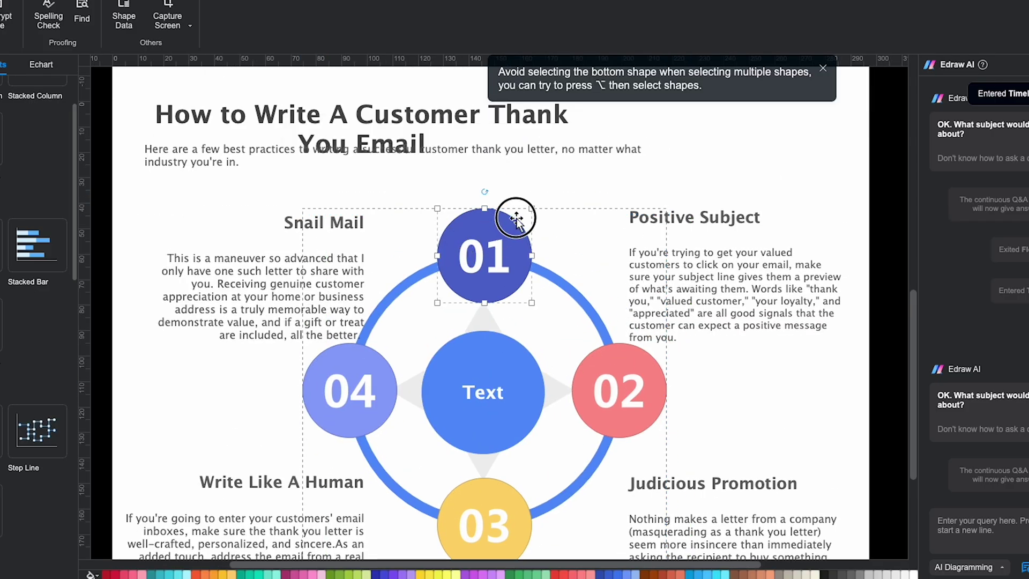
pyautogui.doubleClick(499, 250)
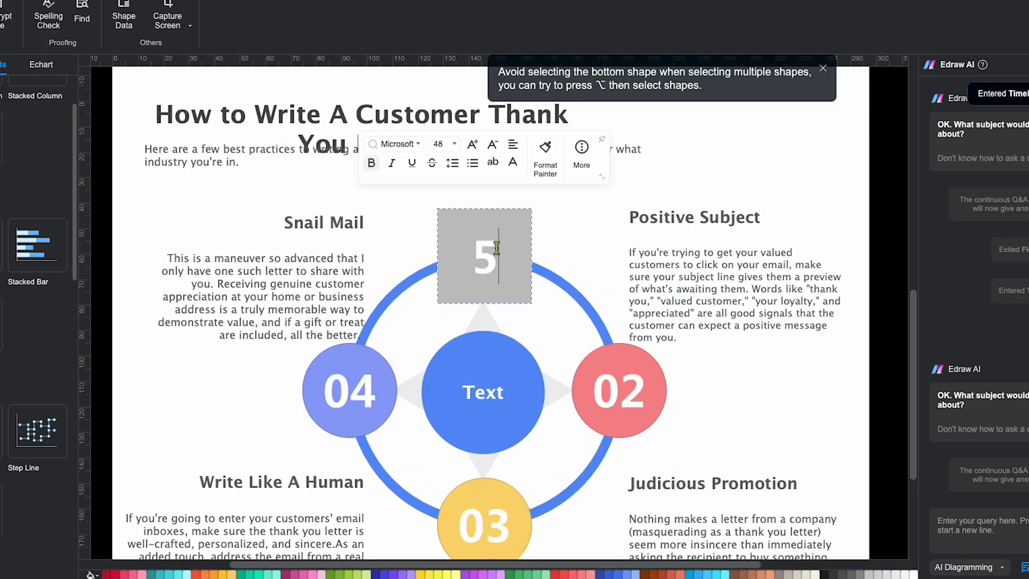
pyautogui.click(298, 224)
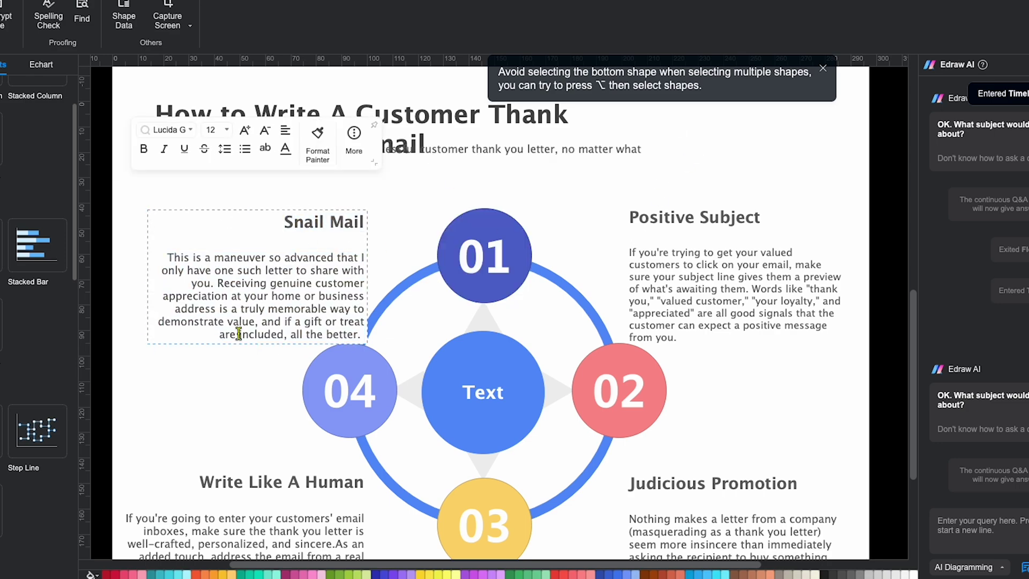
pyautogui.click(250, 491)
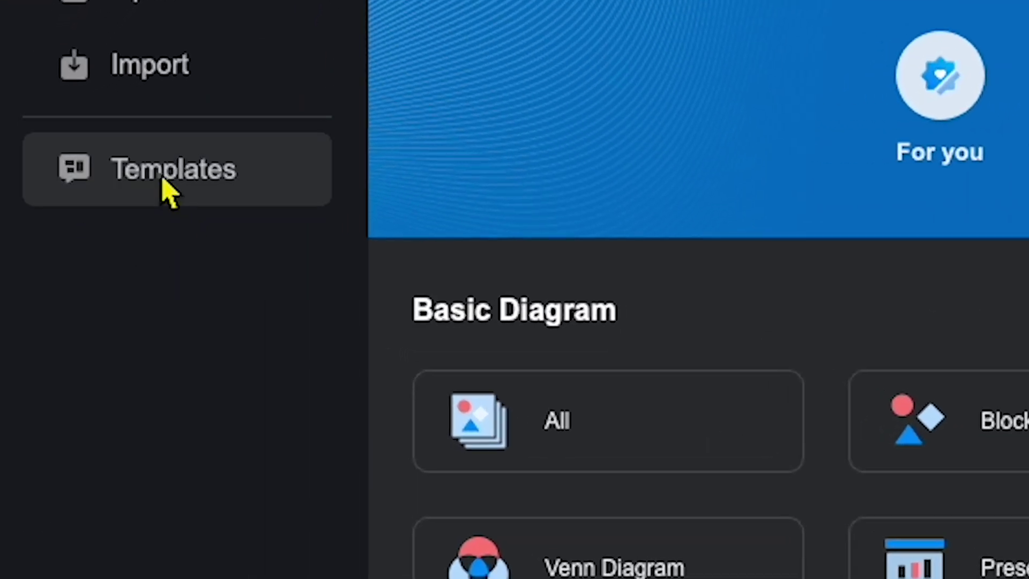
# Open the template gallery and filter the diagram templates by the Building Plan category
pyautogui.click(51, 164)
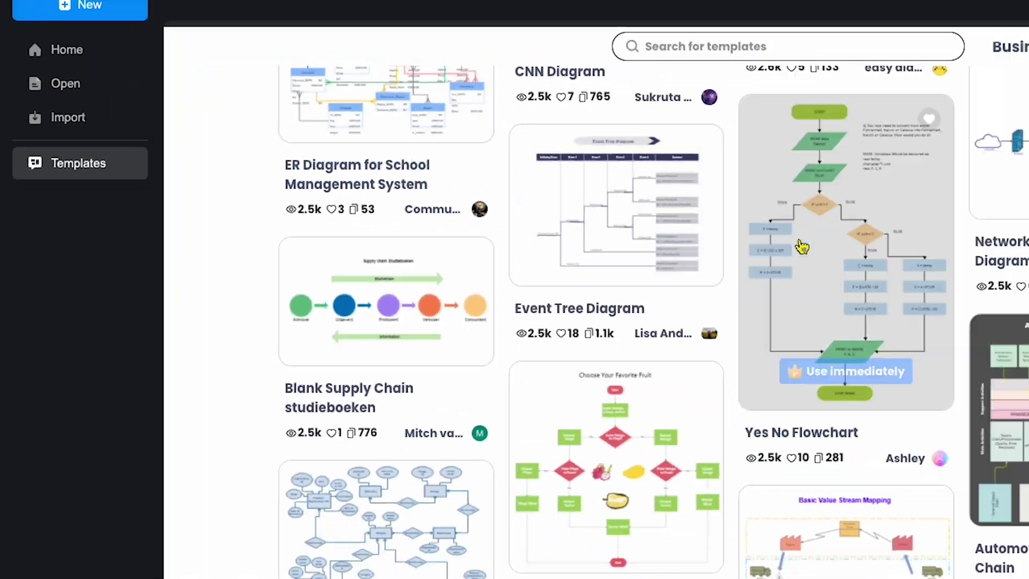
pyautogui.scroll(-15, 565, 249)
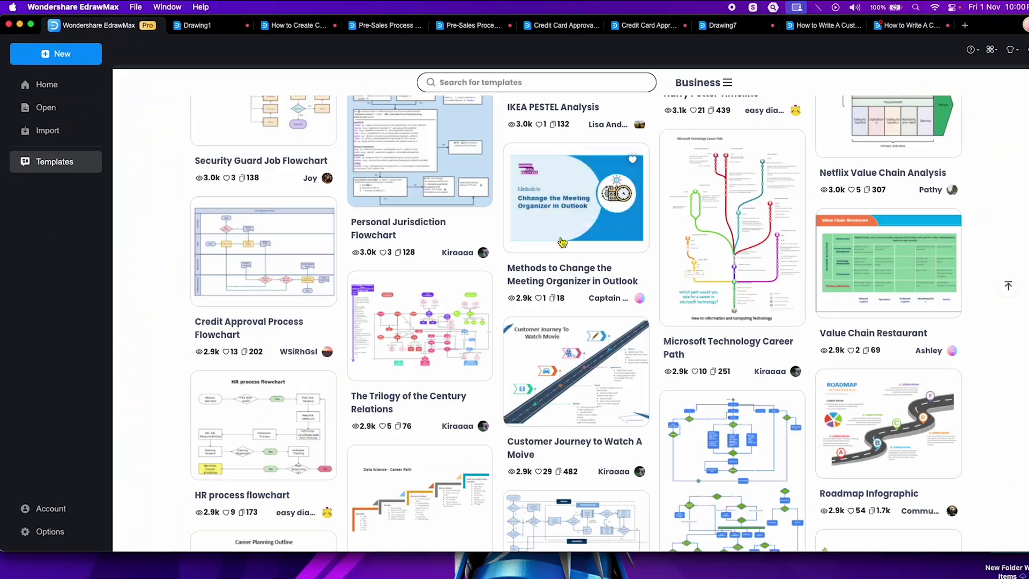
pyautogui.scroll(15, 565, 250)
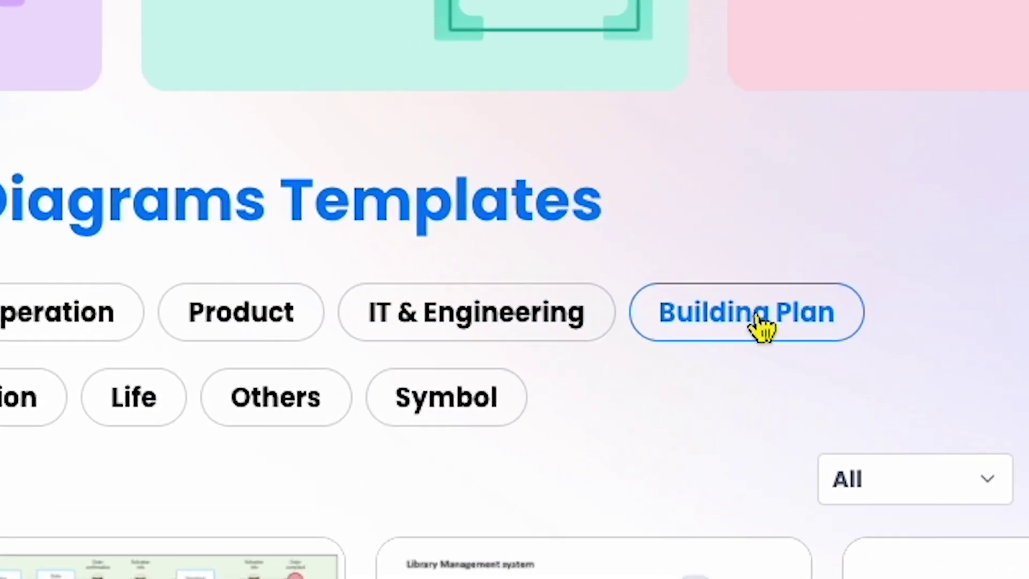
pyautogui.click(759, 317)
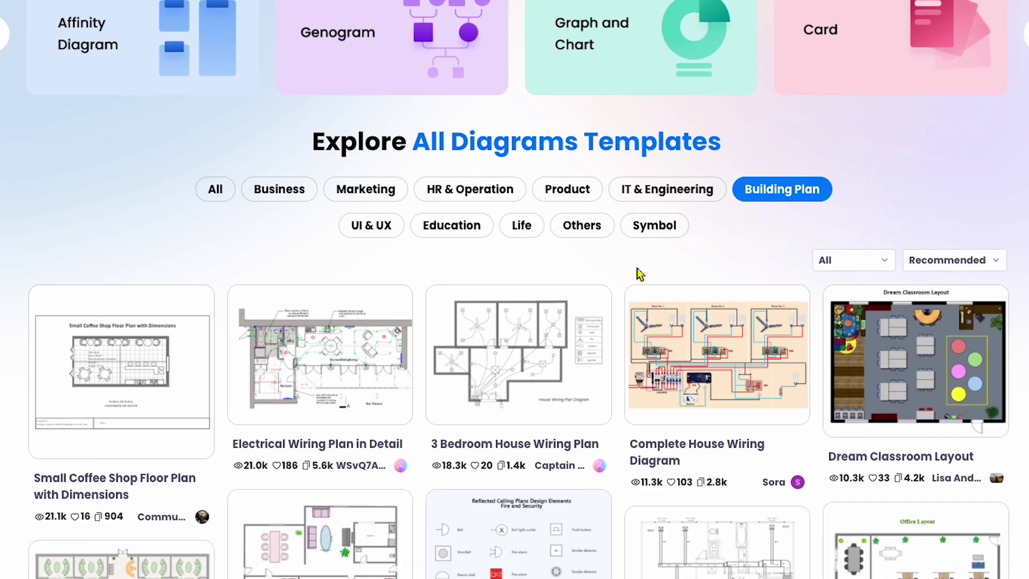
pyautogui.scroll(-2, 638, 273)
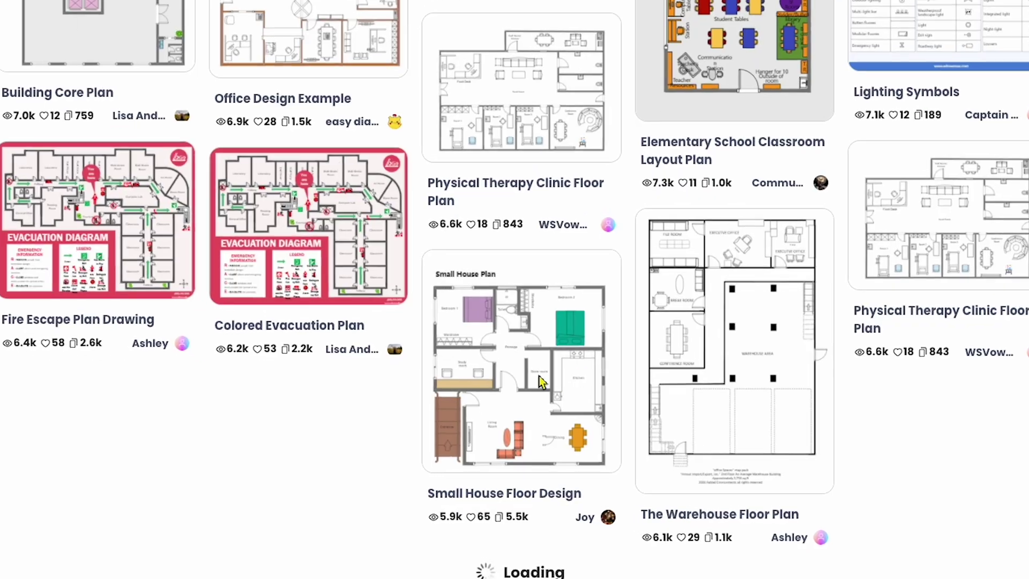
# Open the Small House Floor Design template for editing and move the purple Bedroom 1 bed towards the wardrobe
pyautogui.click(501, 305)
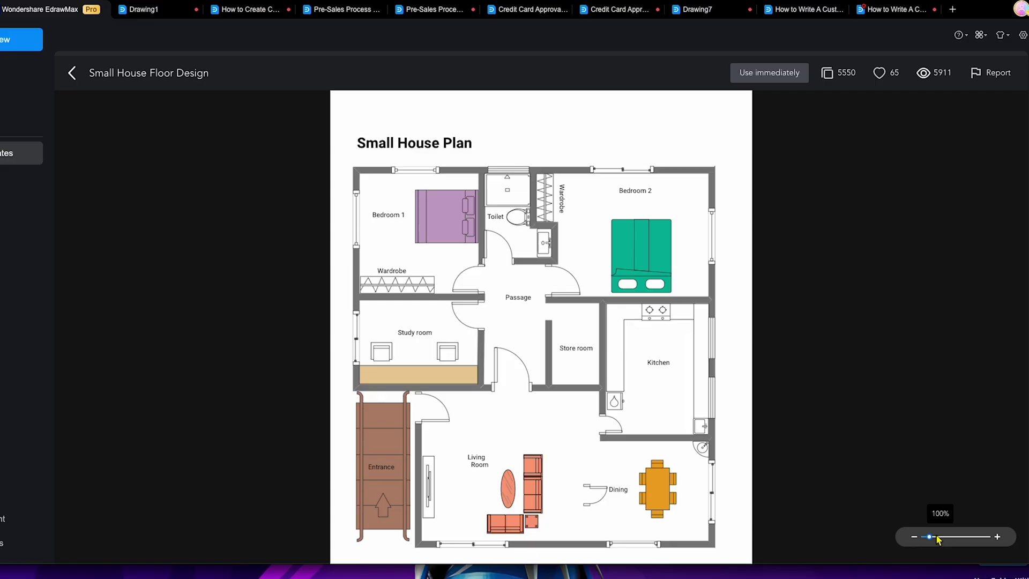
pyautogui.moveTo(932, 537)
pyautogui.mouseDown()
pyautogui.moveTo(944, 537)
pyautogui.moveTo(933, 542)
pyautogui.mouseUp()
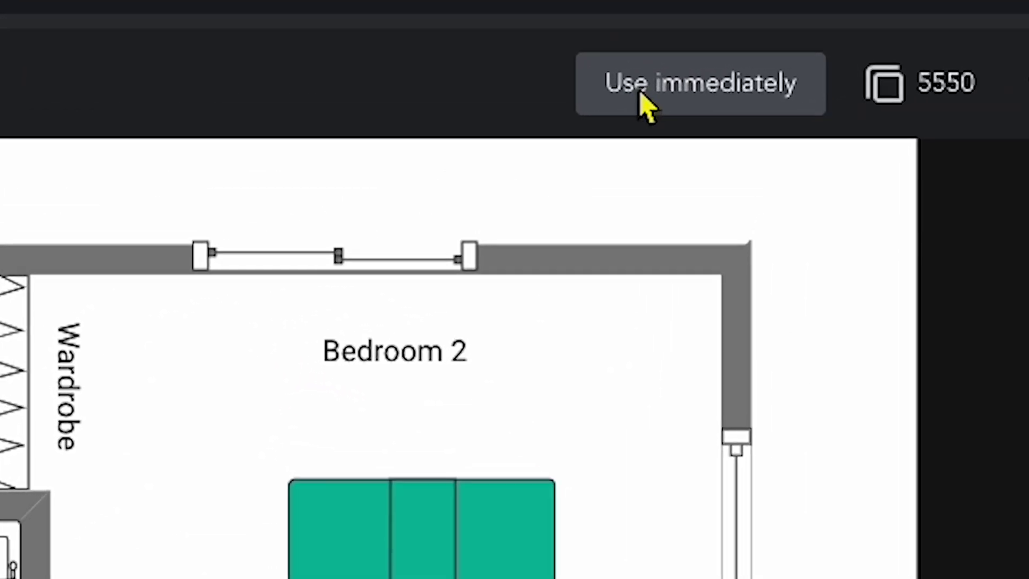
pyautogui.click(643, 102)
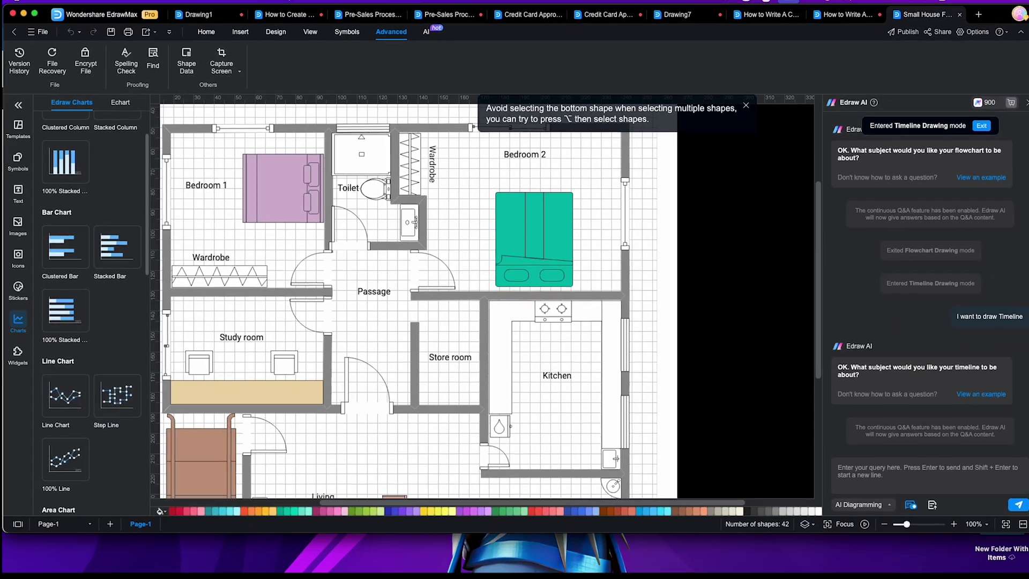
pyautogui.click(290, 202)
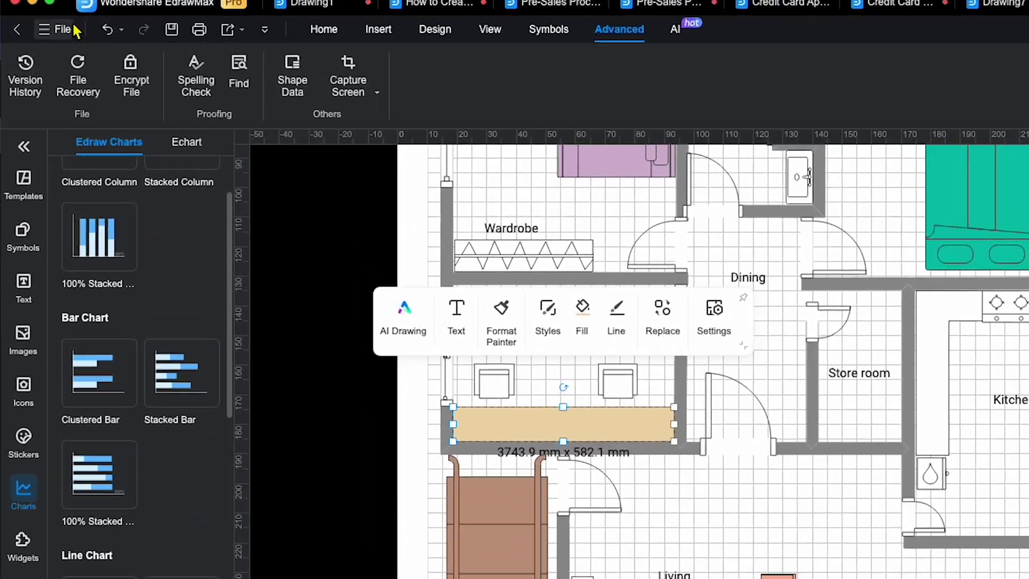
# Create a new blank drawing
pyautogui.click(50, 31)
pyautogui.moveTo(113, 75)
pyautogui.click(450, 141)
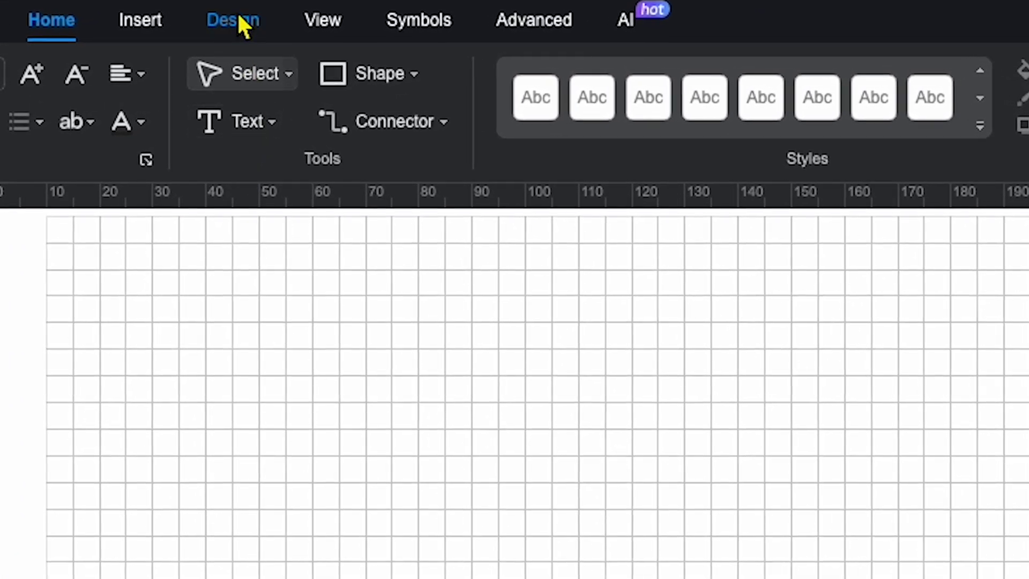
# Apply a plain white background picture to the blank page
pyautogui.click(239, 20)
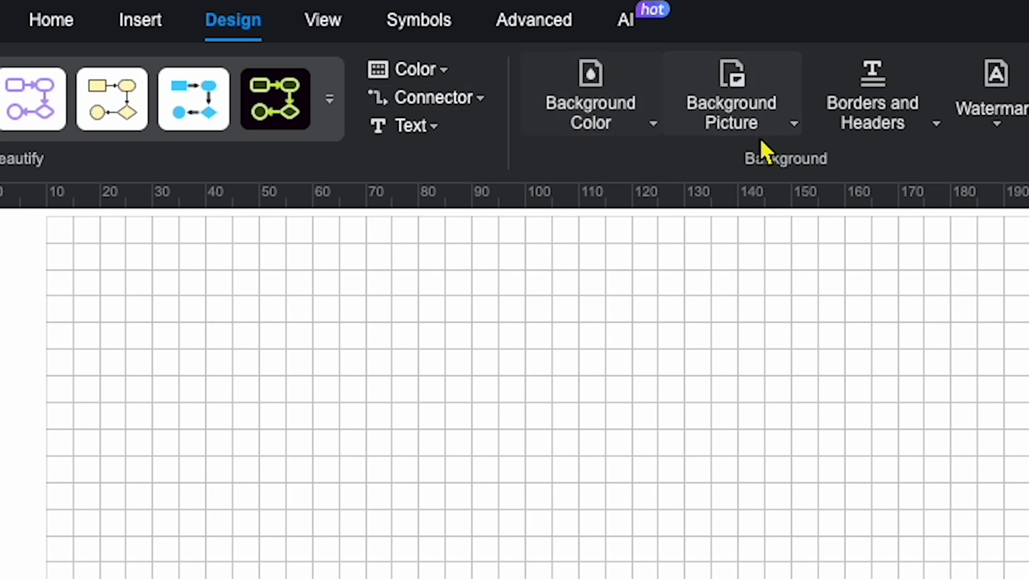
pyautogui.click(779, 115)
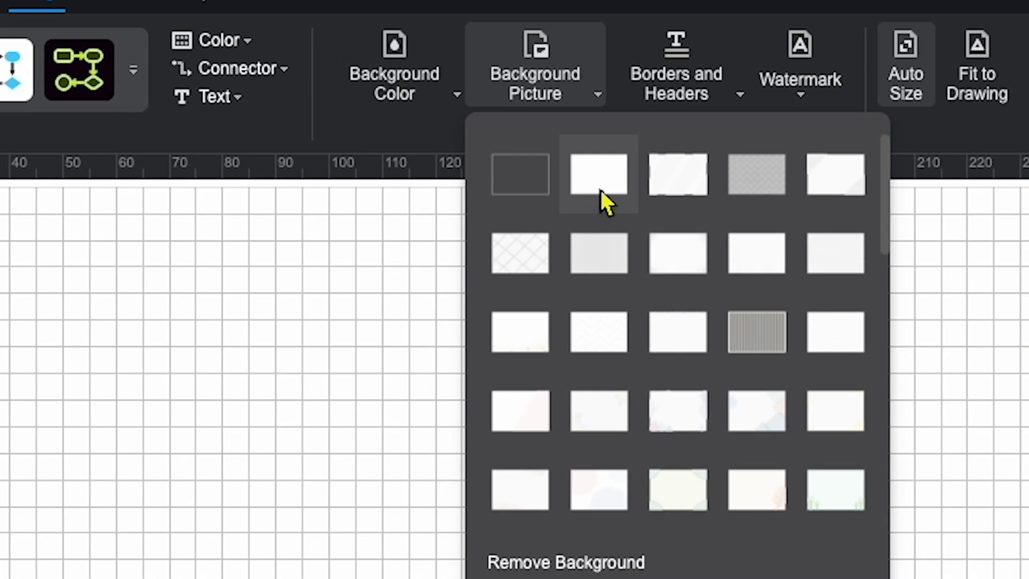
pyautogui.click(599, 185)
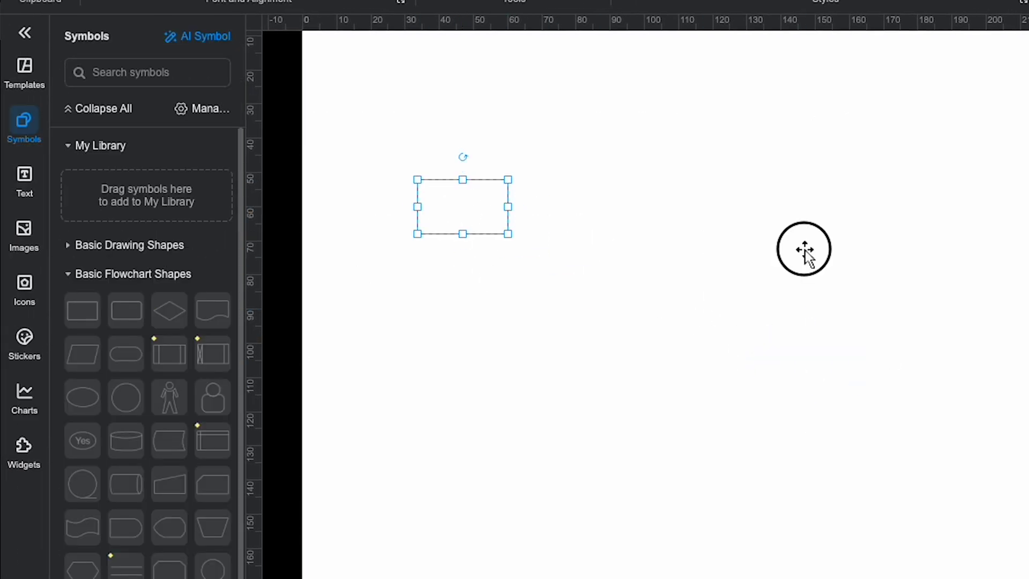
# Look through the Project Management symbols in the additional symbol libraries and close the library chooser
pyautogui.click(805, 249)
pyautogui.click(146, 578)
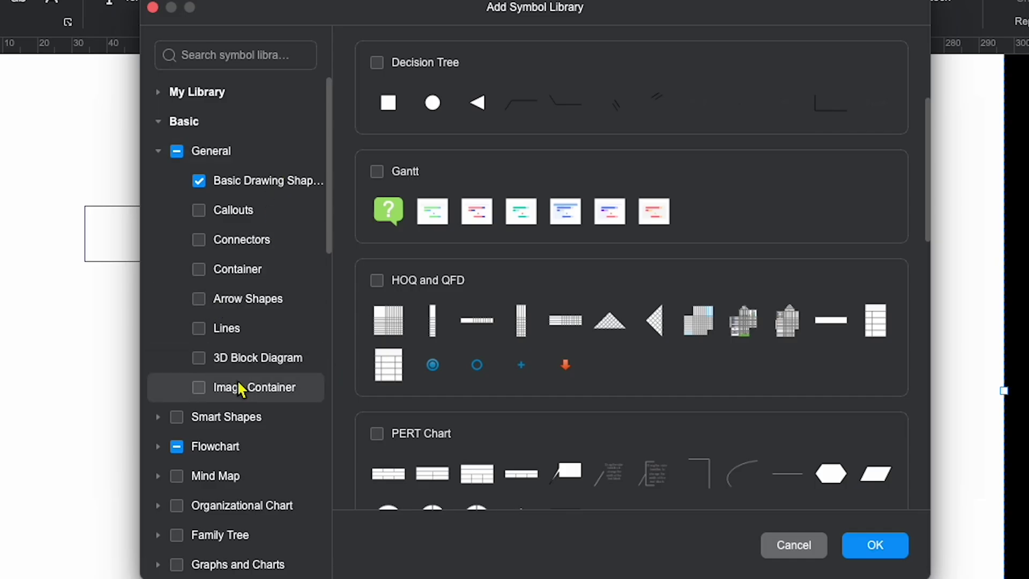
pyautogui.scroll(-6, 278, 427)
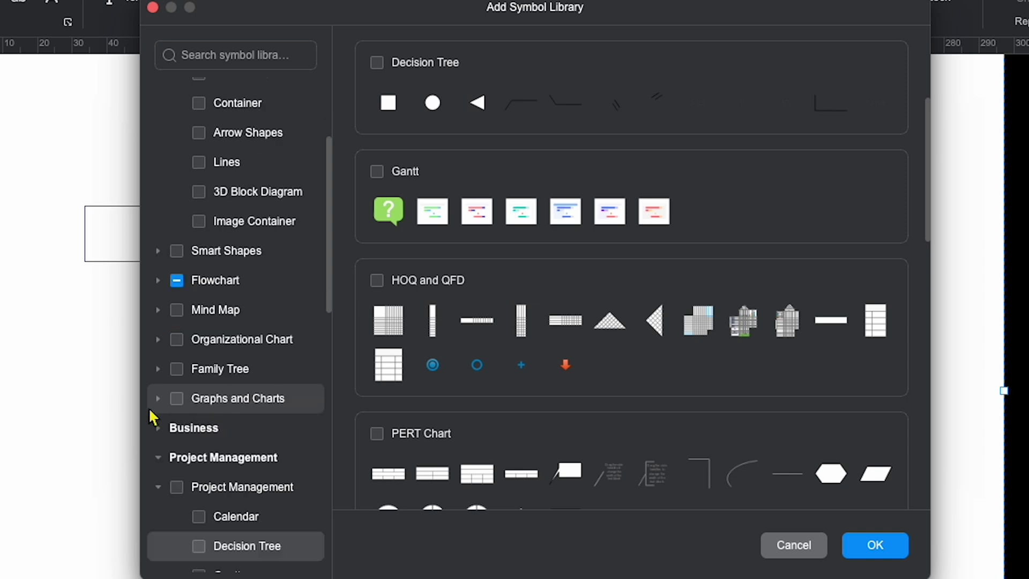
pyautogui.click(867, 542)
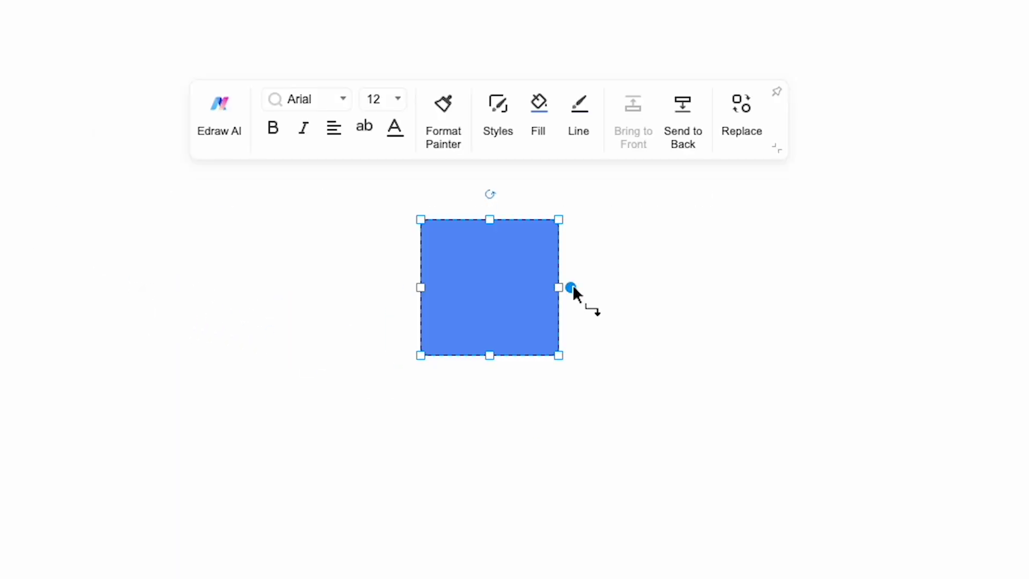
# Draw connectors from the central blue rounded square to a matching blue square on each side
pyautogui.moveTo(674, 288); pyautogui.dragTo(673, 287)
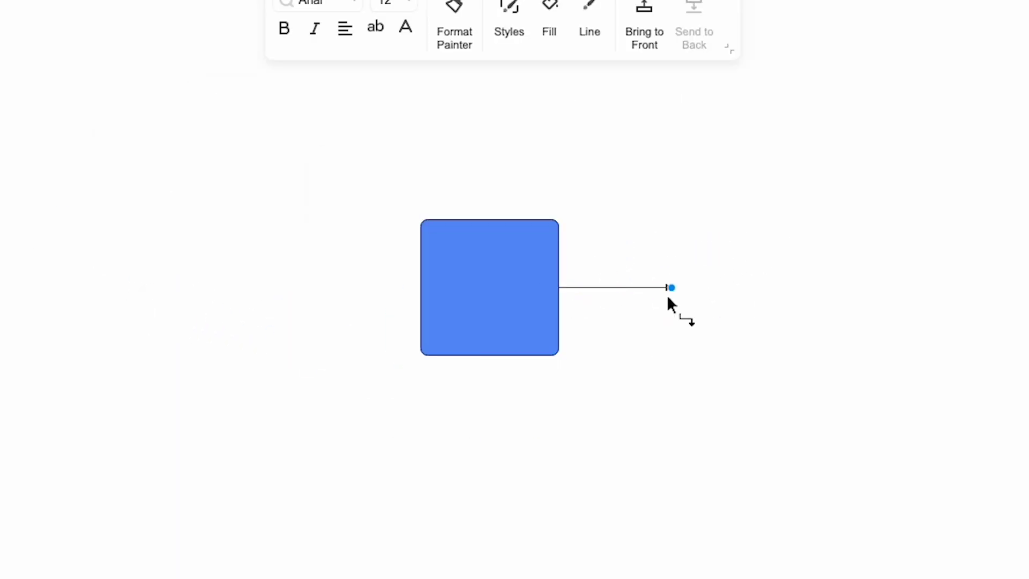
pyautogui.moveTo(667, 294); pyautogui.dragTo(673, 290)
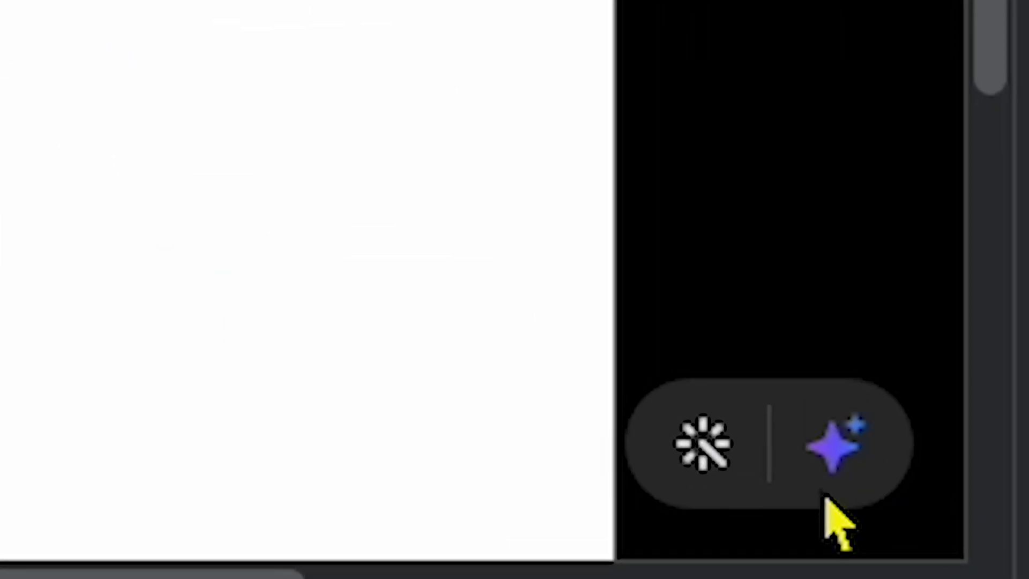
# Exit Timeline Drawing mode in Edraw AI and generate a flowchart from the prompt "i want a successful youtube channel with 1 million subscribers"
pyautogui.click(833, 470)
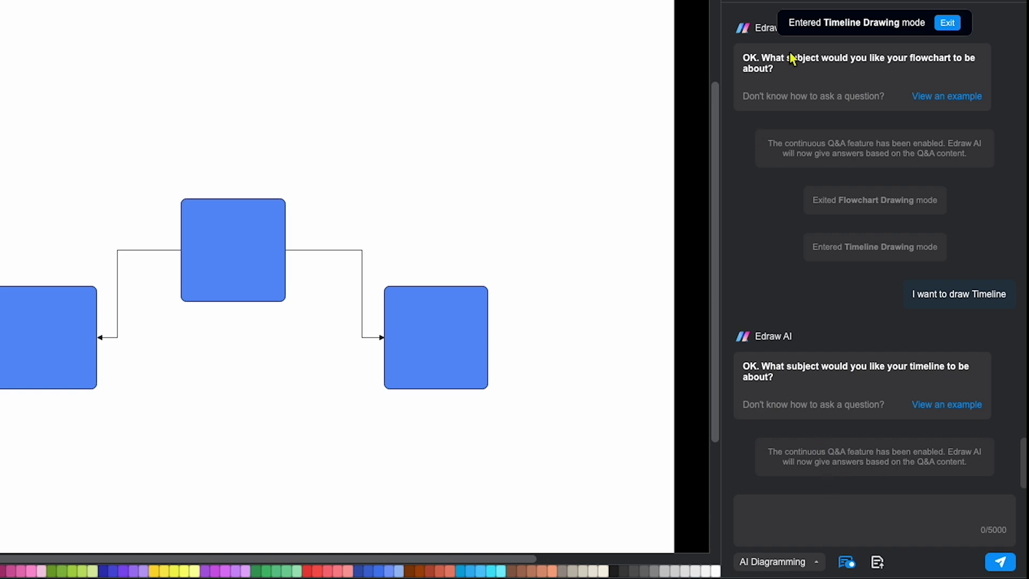
pyautogui.moveTo(796, 1)
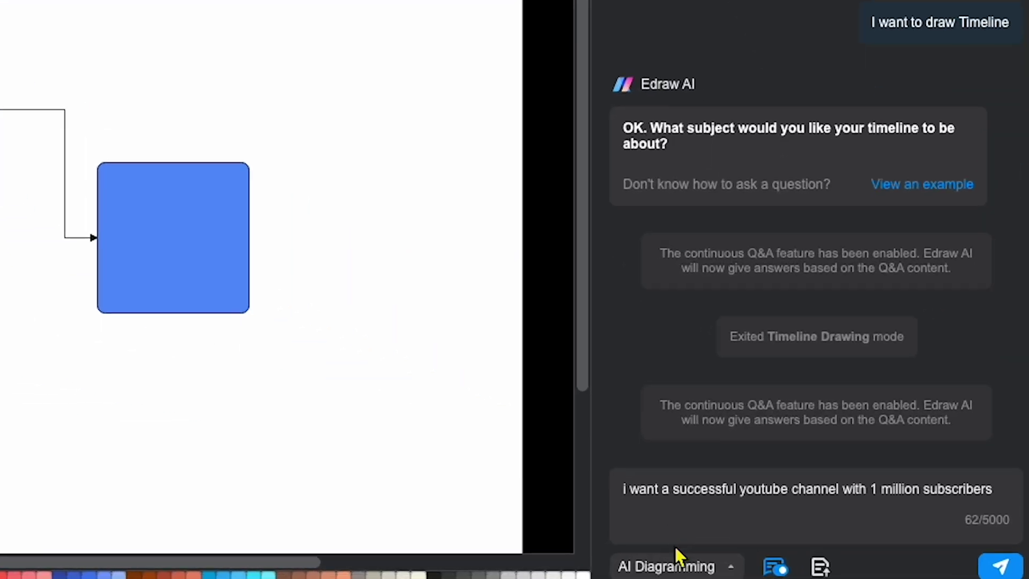
pyautogui.click(778, 562)
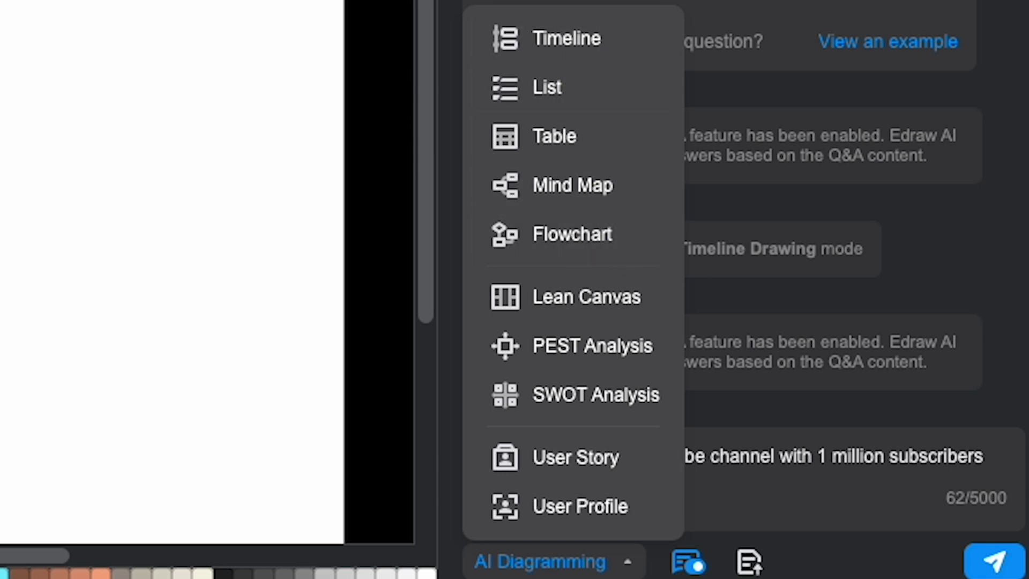
pyautogui.click(641, 482)
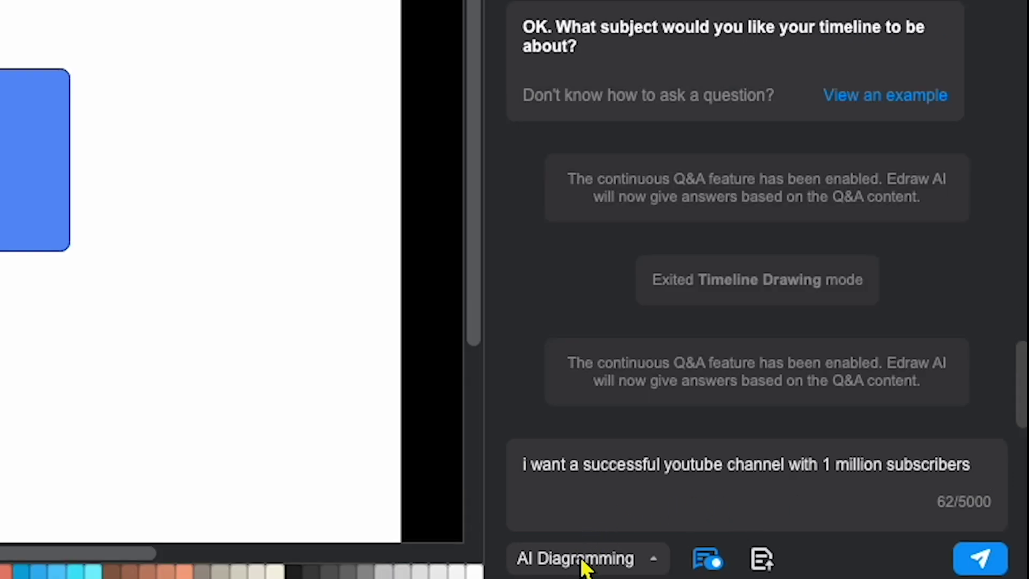
pyautogui.click(584, 562)
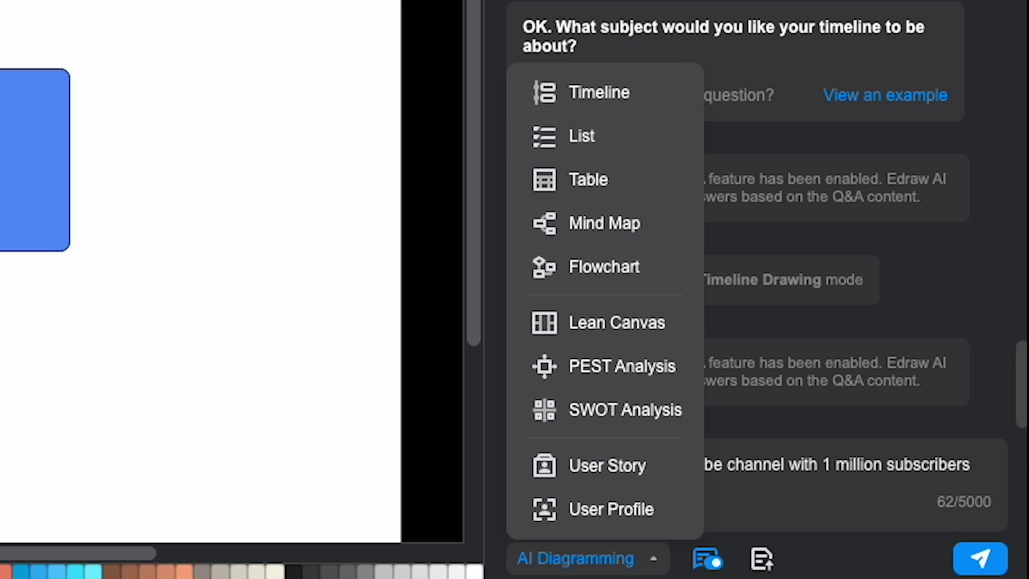
pyautogui.click(605, 270)
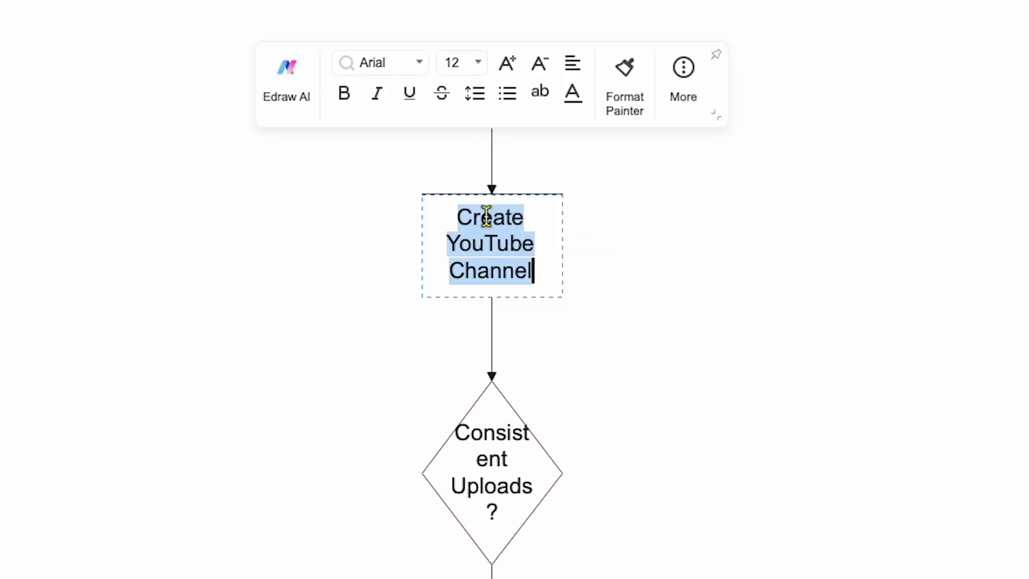
# Translate the text of the "Engaging Content?" decision into Simplified Chinese (简体中文) with Edraw AI
pyautogui.click(863, 306)
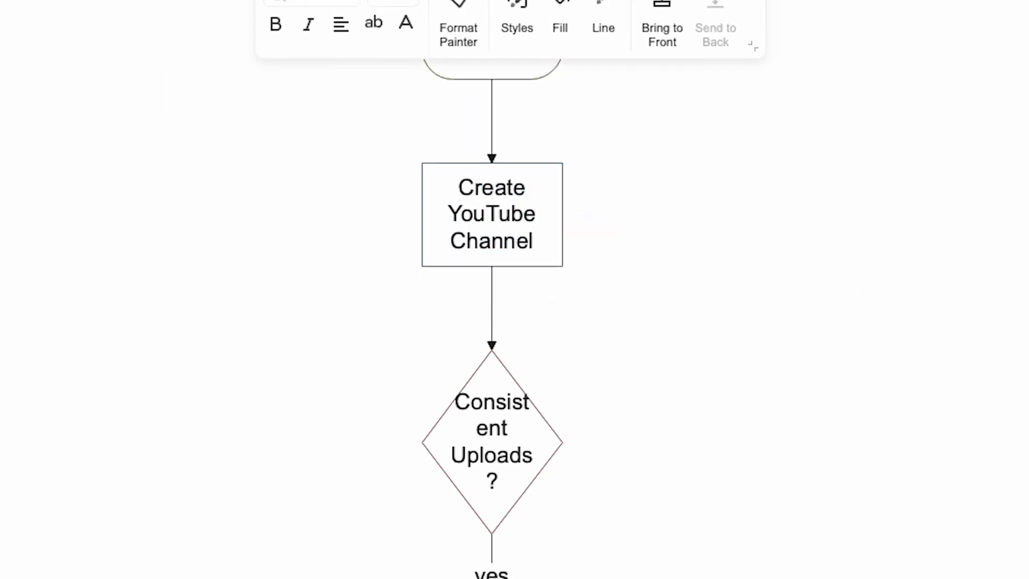
pyautogui.scroll(-2, 590, 396)
pyautogui.doubleClick(477, 420)
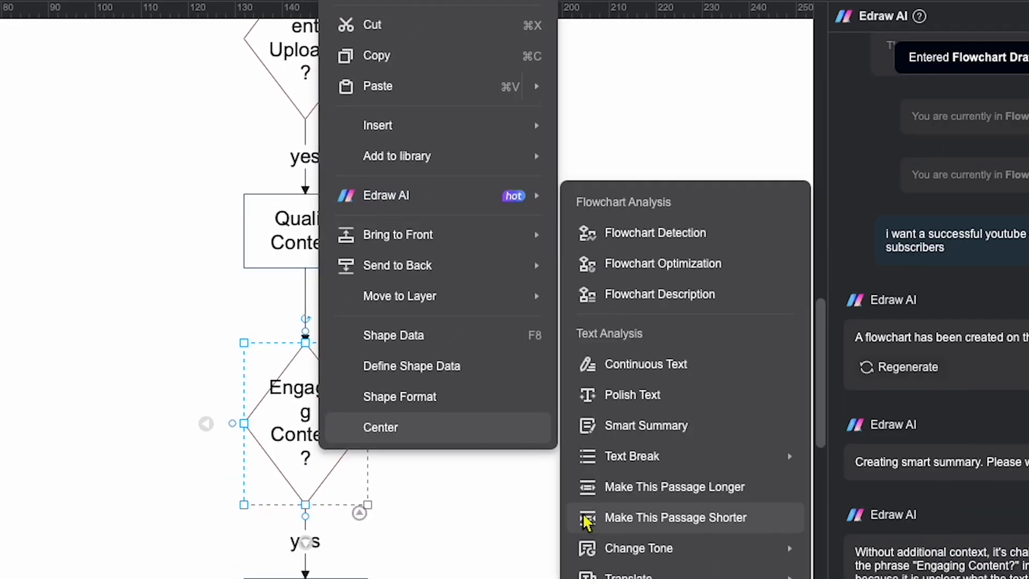
pyautogui.moveTo(561, 485)
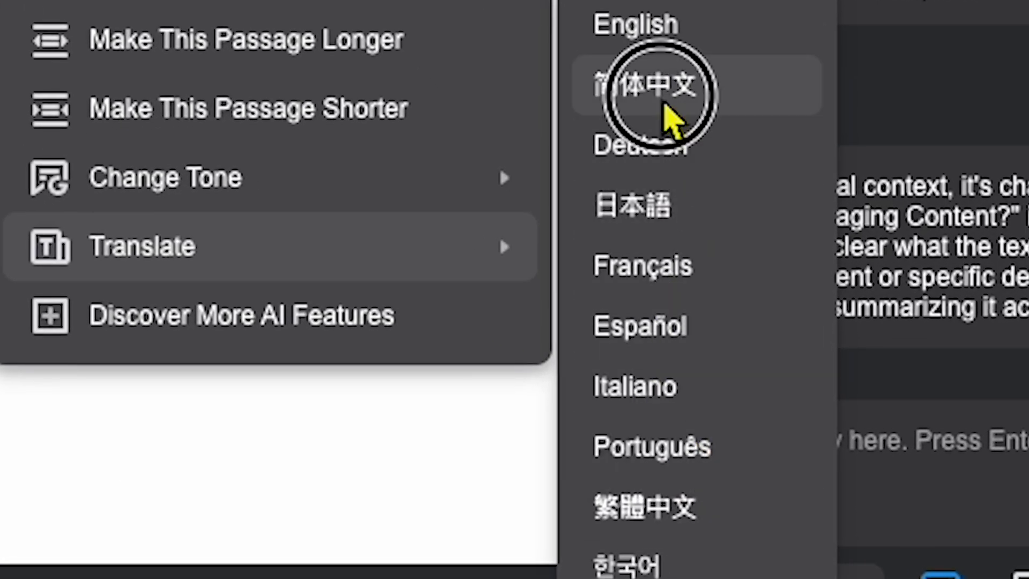
pyautogui.click(669, 86)
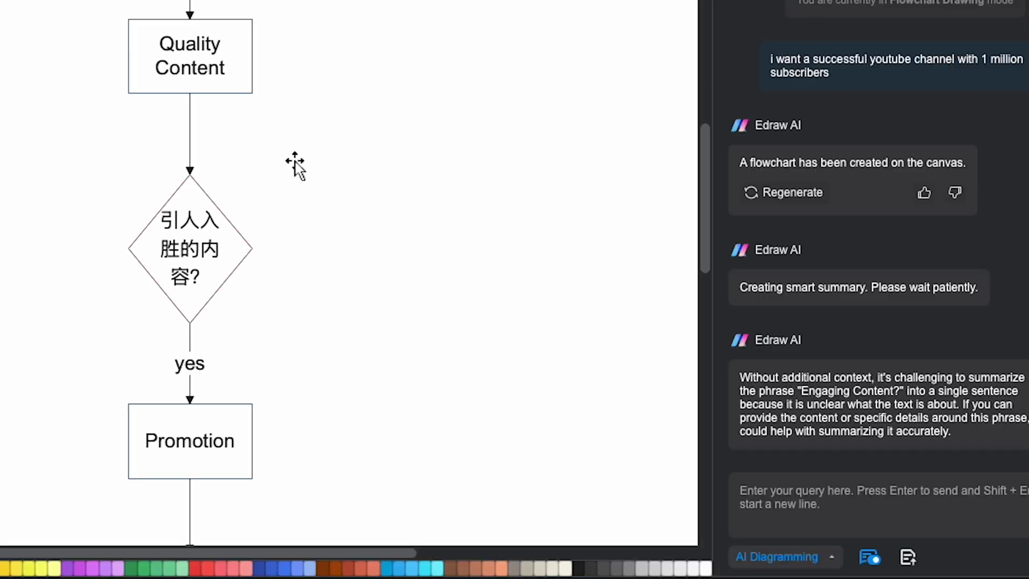
pyautogui.click(182, 226)
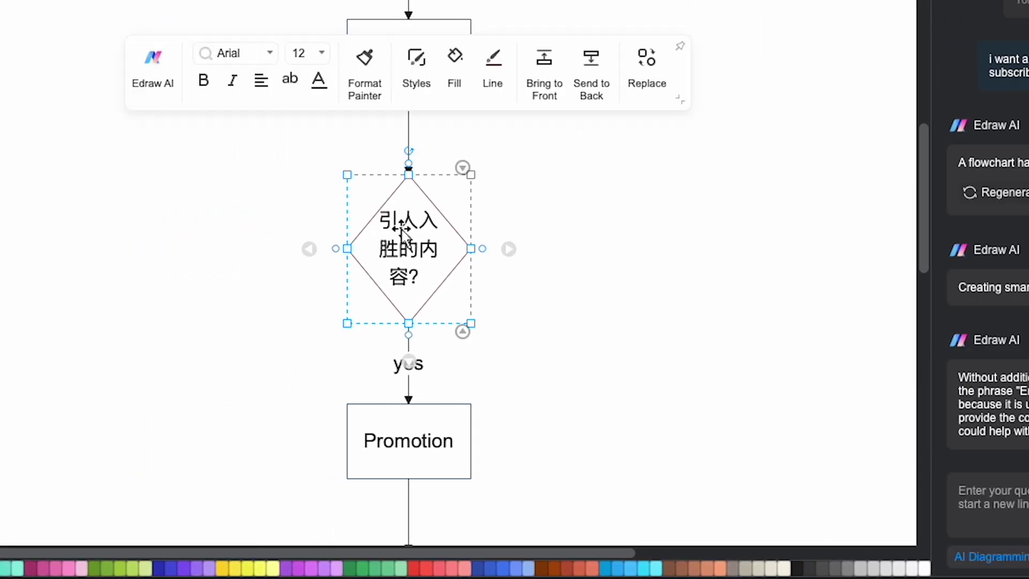
# Run an Edraw AI flowchart analysis on the Promotion box
pyautogui.click(284, 330)
pyautogui.rightClick(492, 442)
pyautogui.click(877, 545)
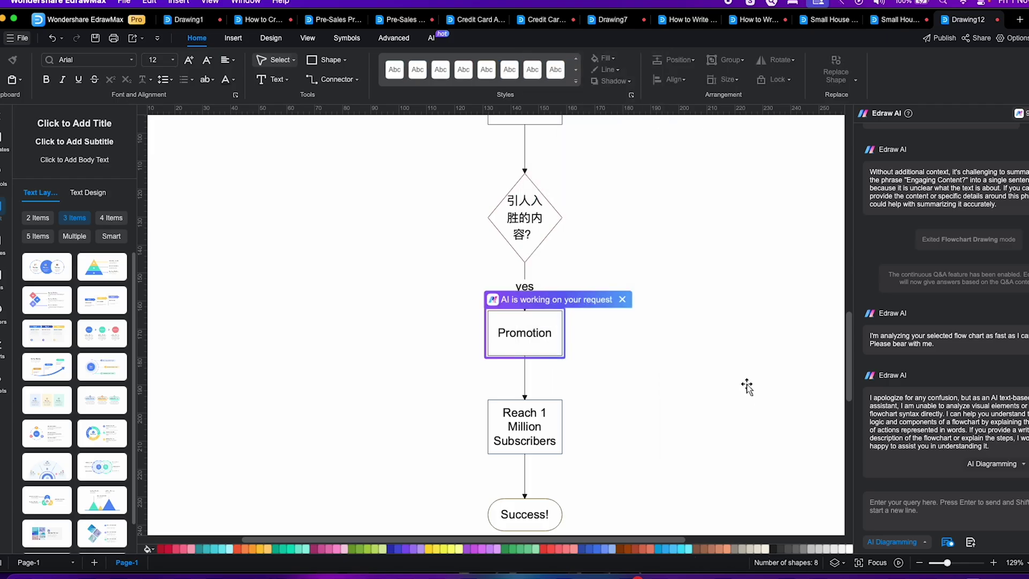
# Request an Edraw AI Smart Summary of the Promotion box's text
pyautogui.rightClick(502, 270)
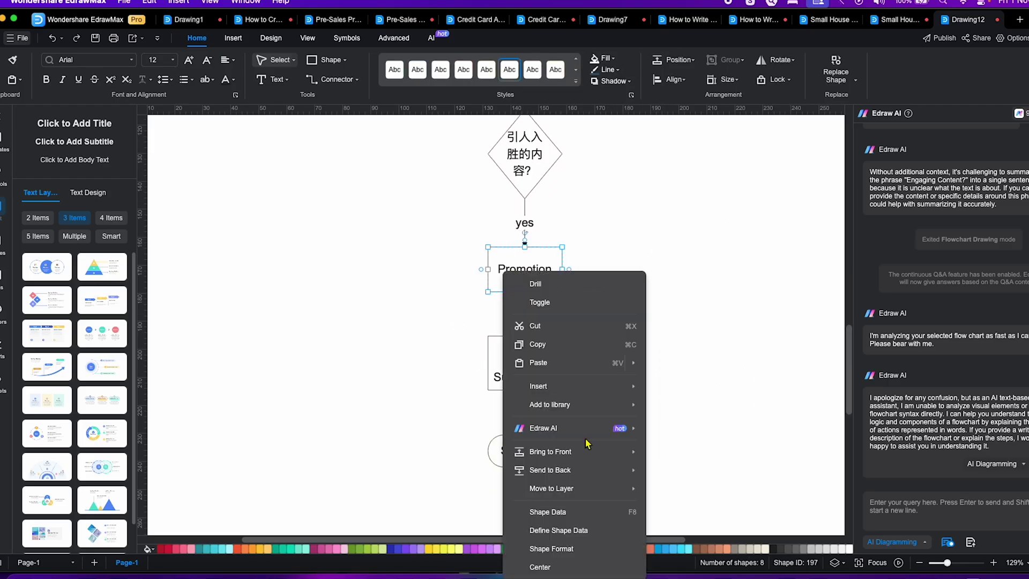
pyautogui.moveTo(573, 428)
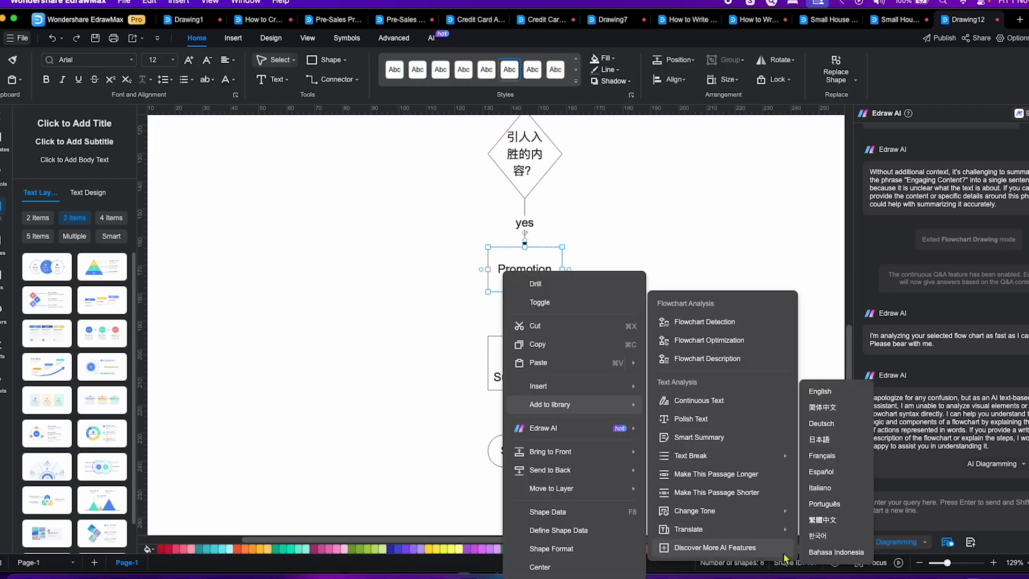
pyautogui.moveTo(766, 466)
pyautogui.click(698, 437)
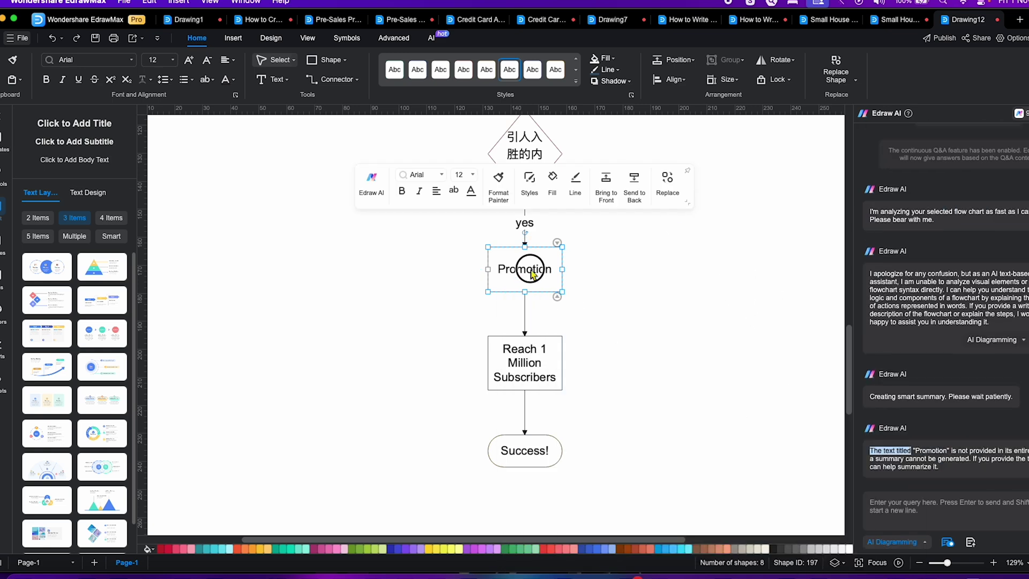
# Search the Pixabay image library for "youtube"
pyautogui.scroll(8, 657, 339)
pyautogui.click(532, 314)
pyautogui.scroll(-5, 679, 372)
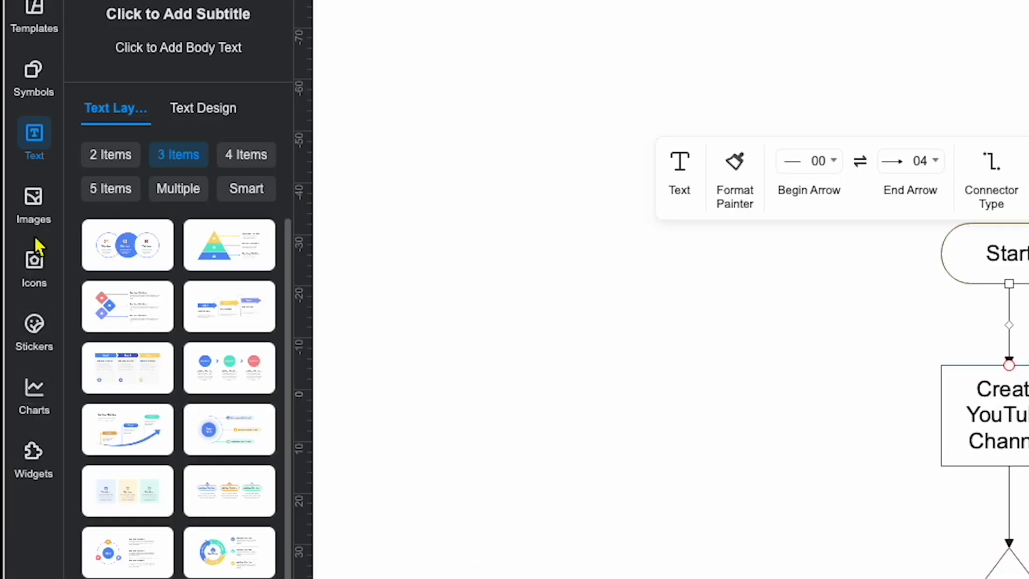
pyautogui.click(36, 193)
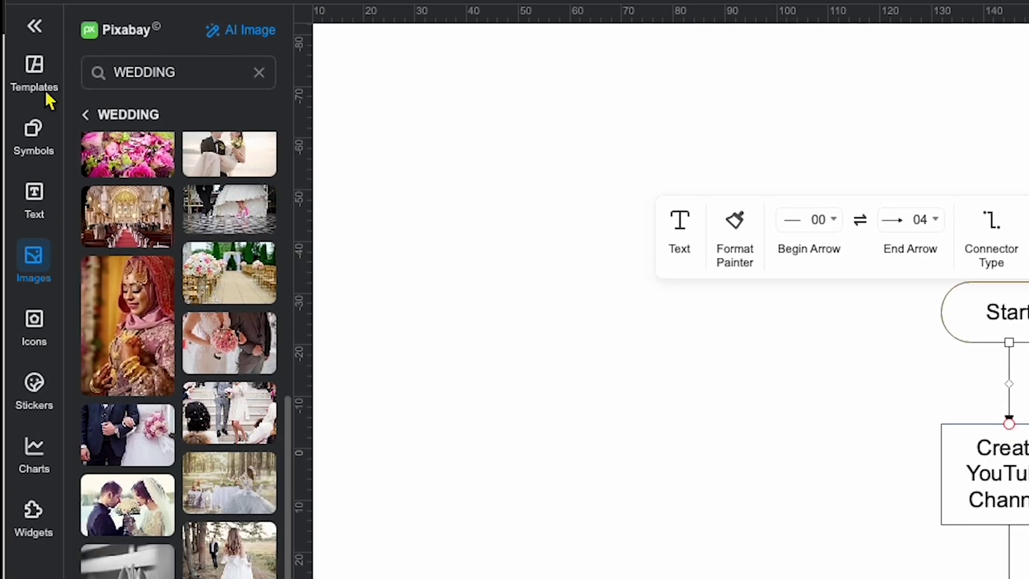
pyautogui.tripleClick(178, 13)
pyautogui.write('youtu')
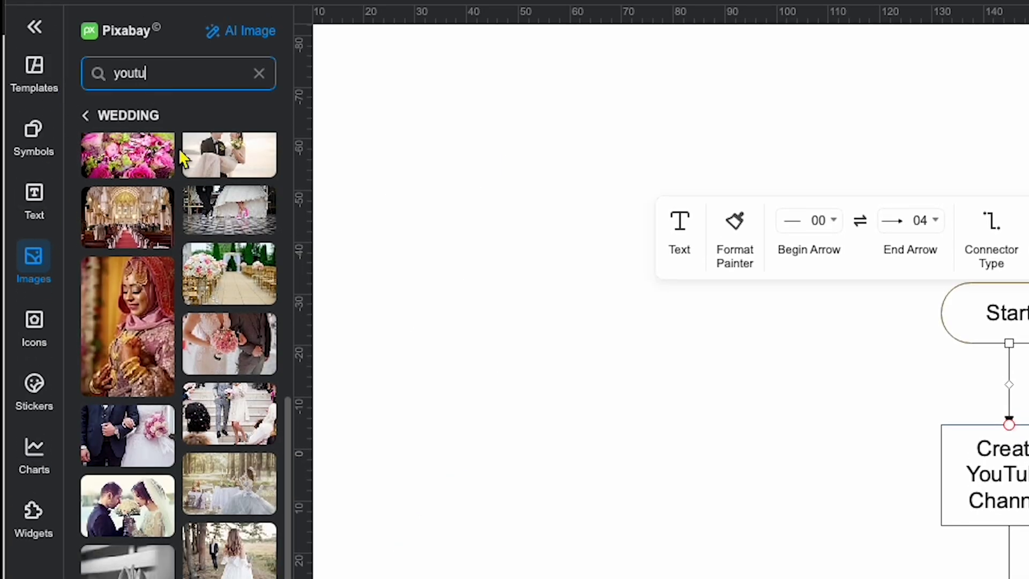
pyautogui.write('be')
pyautogui.press('Return')
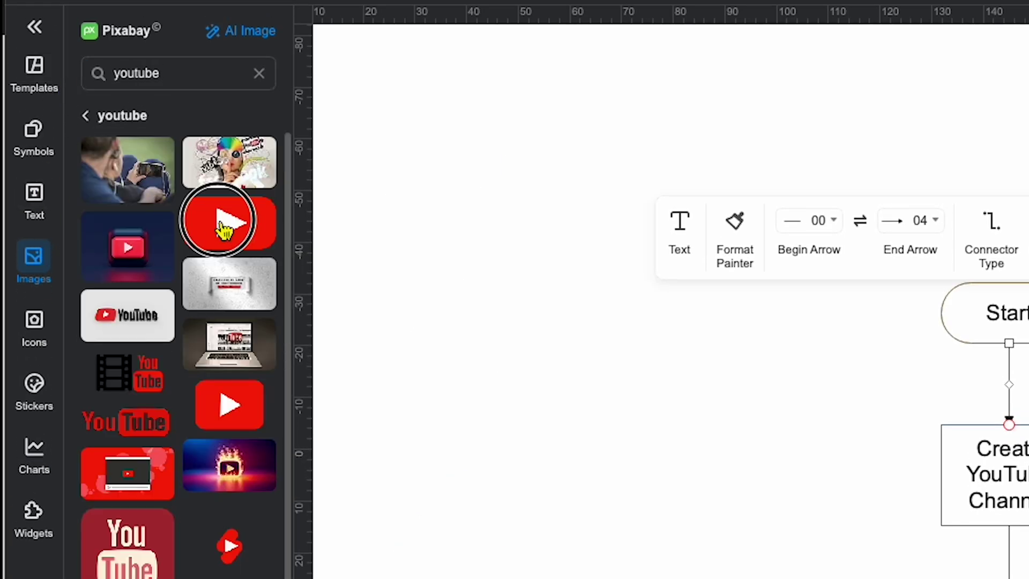
# Add the red play-button picture to the page, shrink it and move it to the flowchart's Start shape
pyautogui.moveTo(225, 220); pyautogui.dragTo(814, 378)
pyautogui.moveTo(442, 378); pyautogui.dragTo(375, 310)
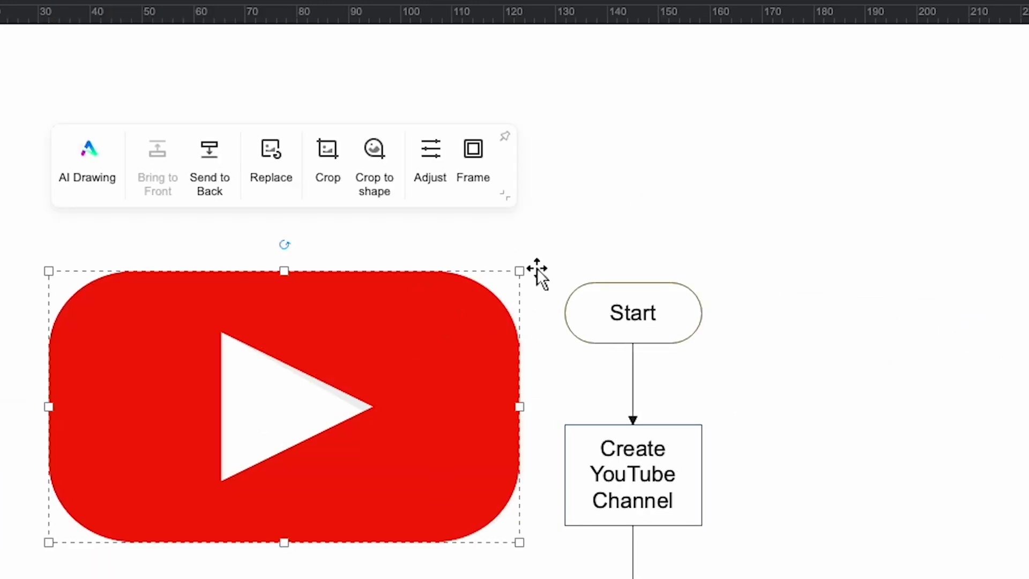
pyautogui.moveTo(535, 271); pyautogui.dragTo(284, 407)
pyautogui.moveTo(166, 471); pyautogui.dragTo(635, 300)
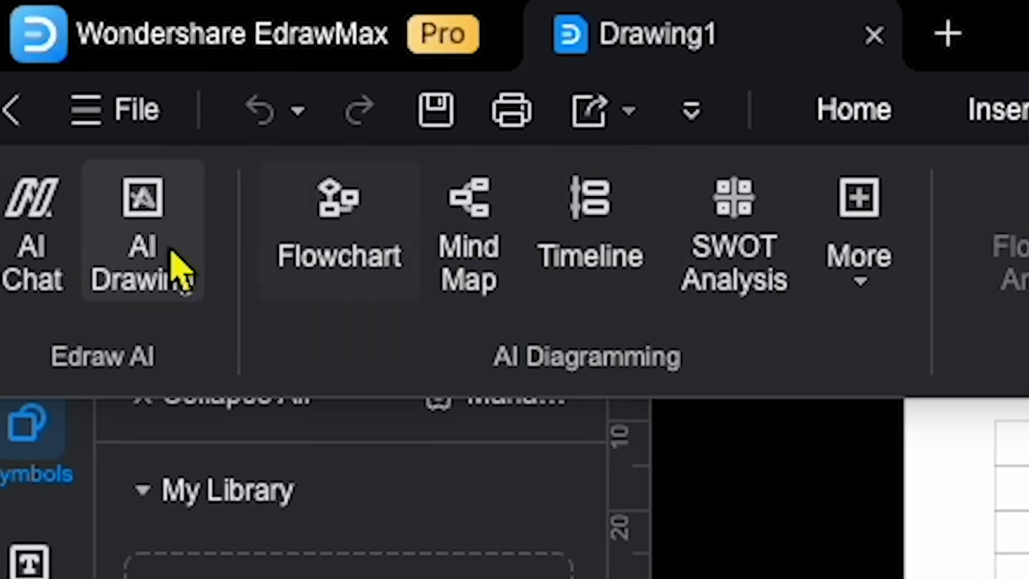
# Open AI Drawing in the new drawing and describe a Symbol image as "A steam boiler"
pyautogui.click(172, 252)
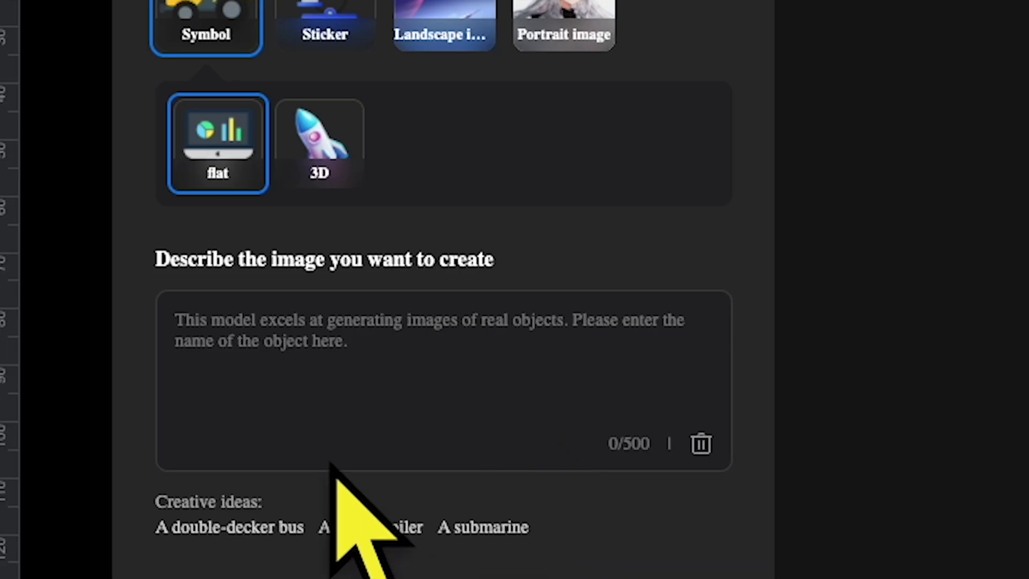
pyautogui.click(191, 283)
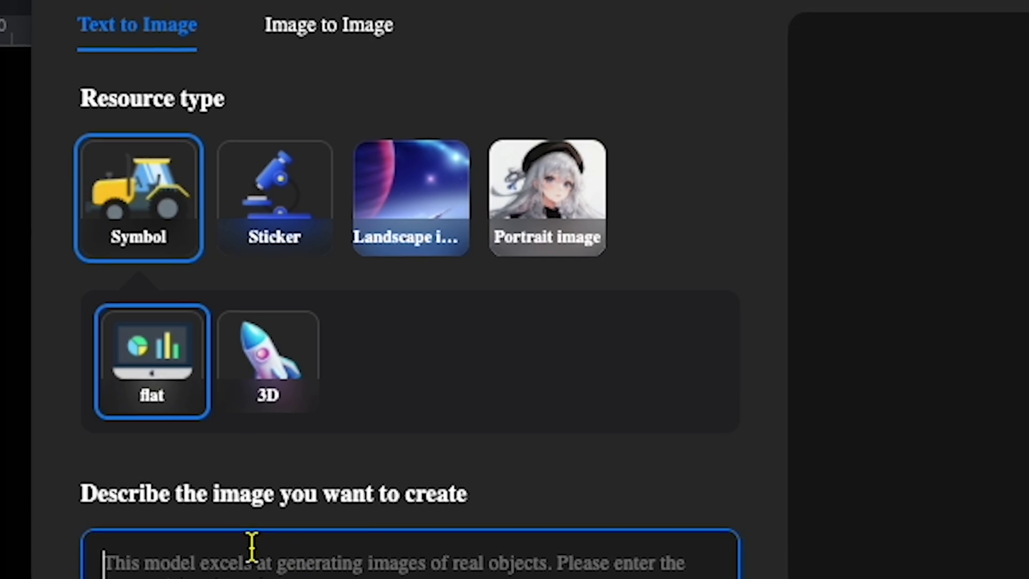
pyautogui.click(127, 225)
pyautogui.click(172, 560)
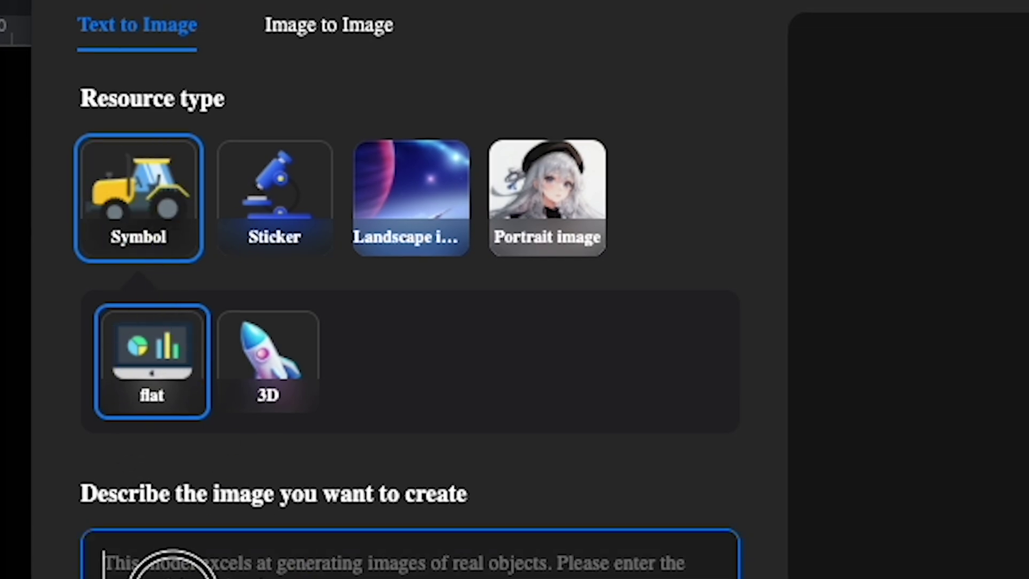
pyautogui.write('A steam boiler')
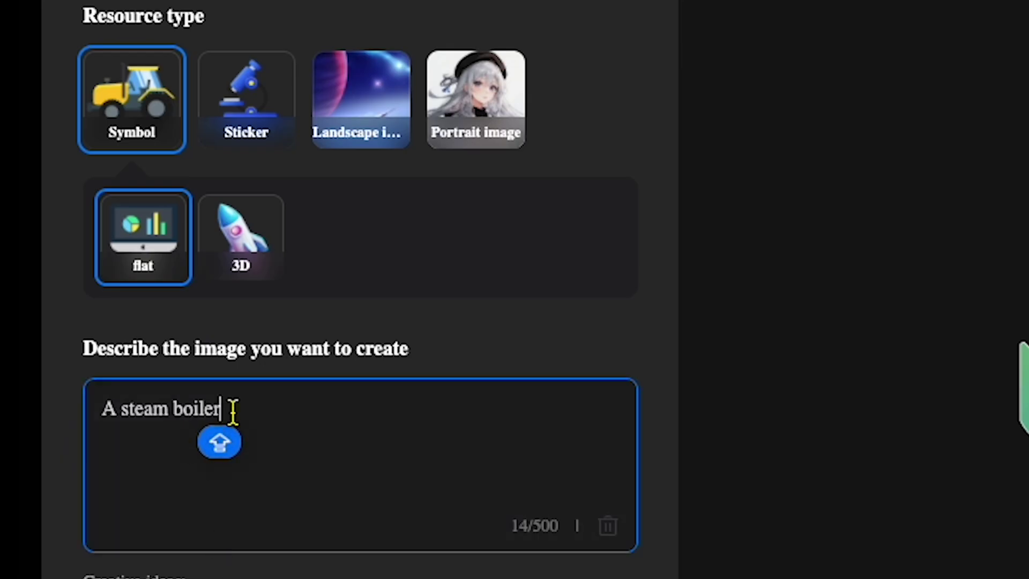
pyautogui.tripleClick(165, 408)
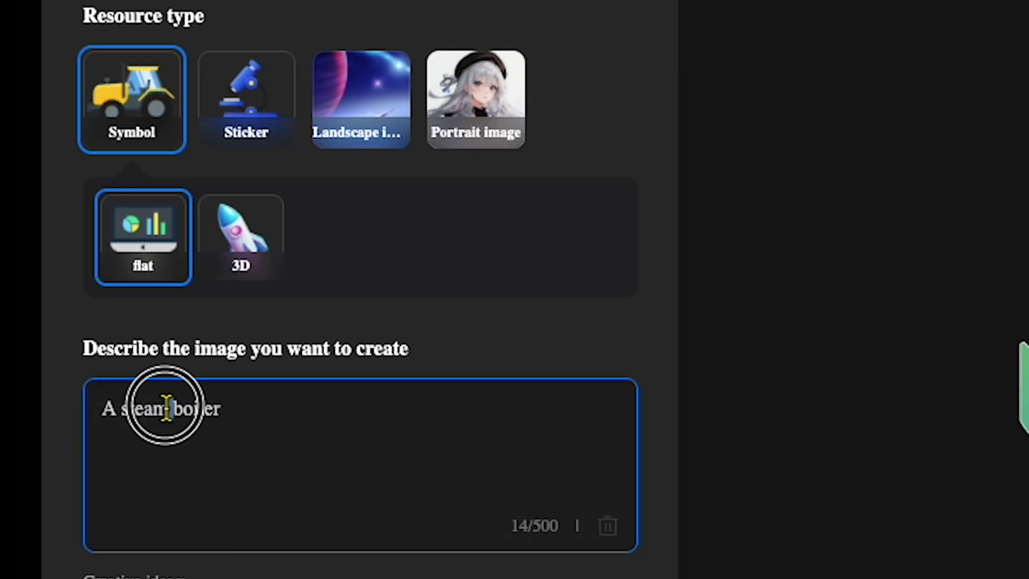
pyautogui.click(373, 428)
# Set the symbol style to 3D and generate the steam boiler images
pyautogui.click(229, 240)
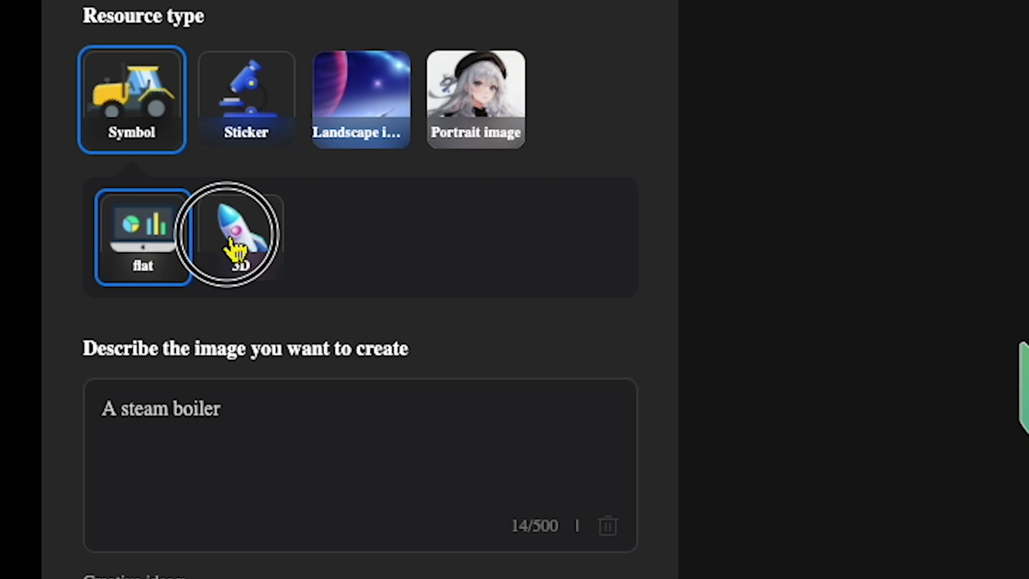
pyautogui.click(141, 264)
pyautogui.click(243, 270)
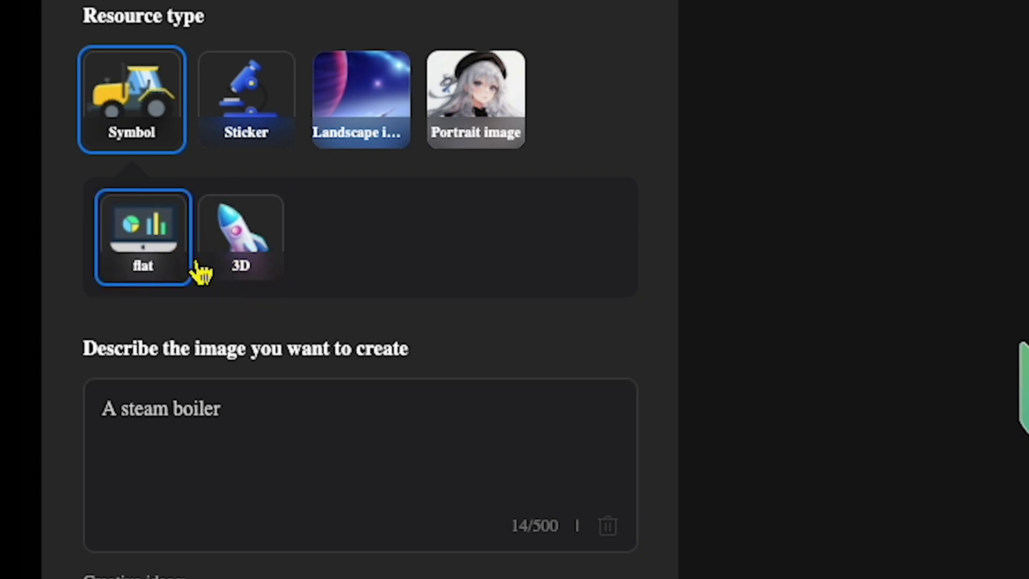
pyautogui.click(233, 262)
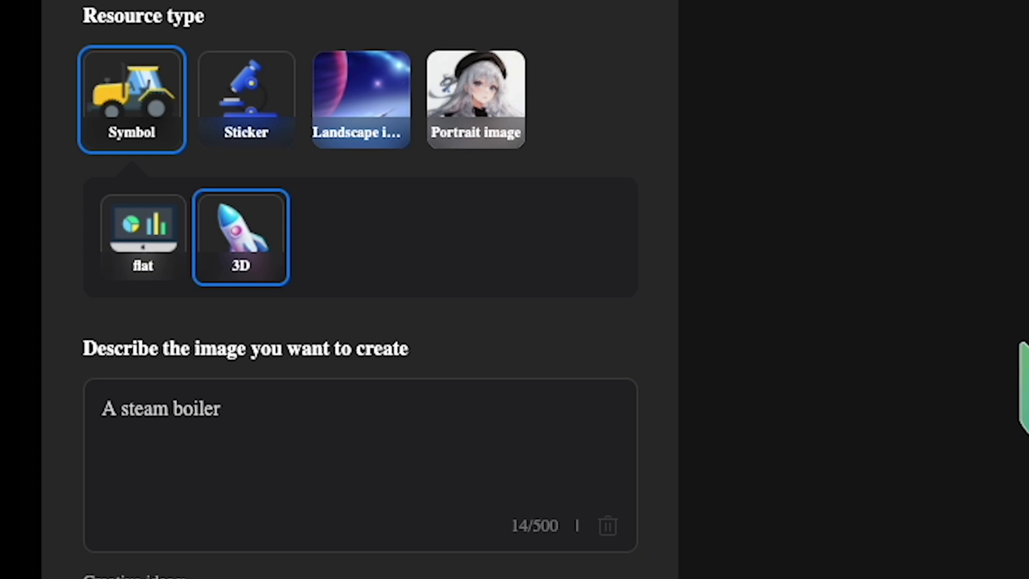
pyautogui.click(268, 516)
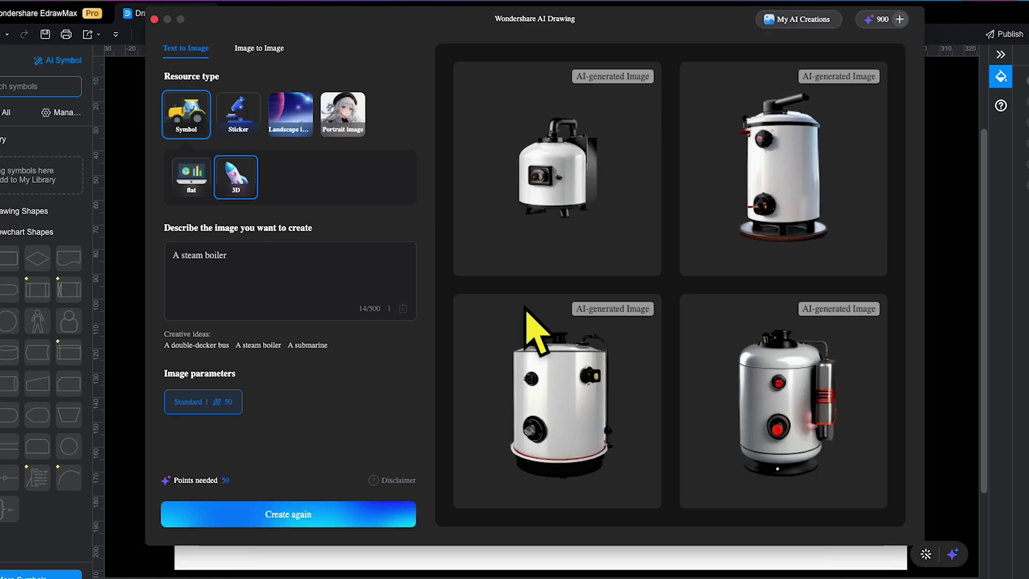
# Insert the generated boiler with two red knobs, then resize and place the smallest copy beside the two larger ones
pyautogui.click(717, 328)
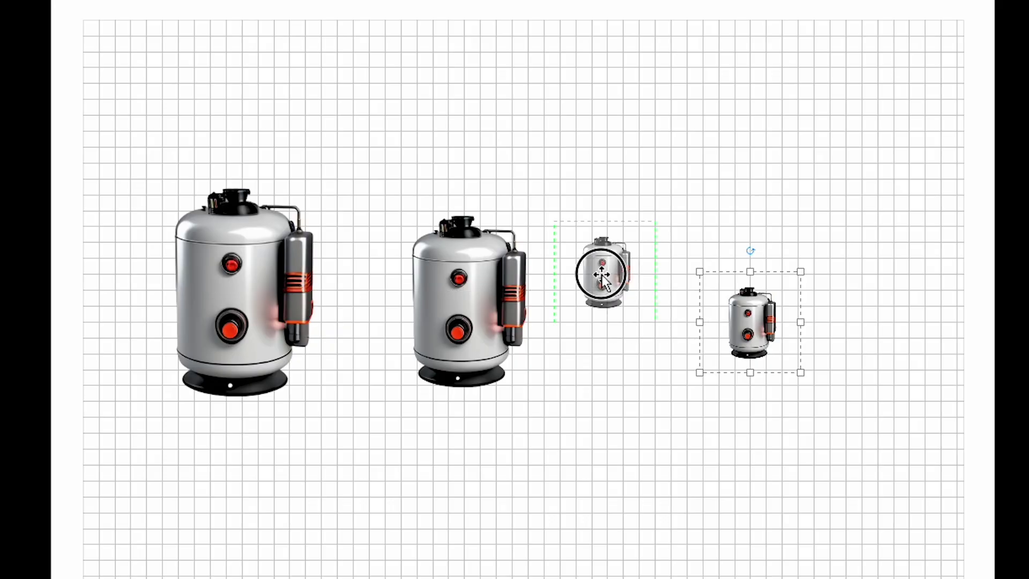
pyautogui.moveTo(603, 272); pyautogui.dragTo(611, 260)
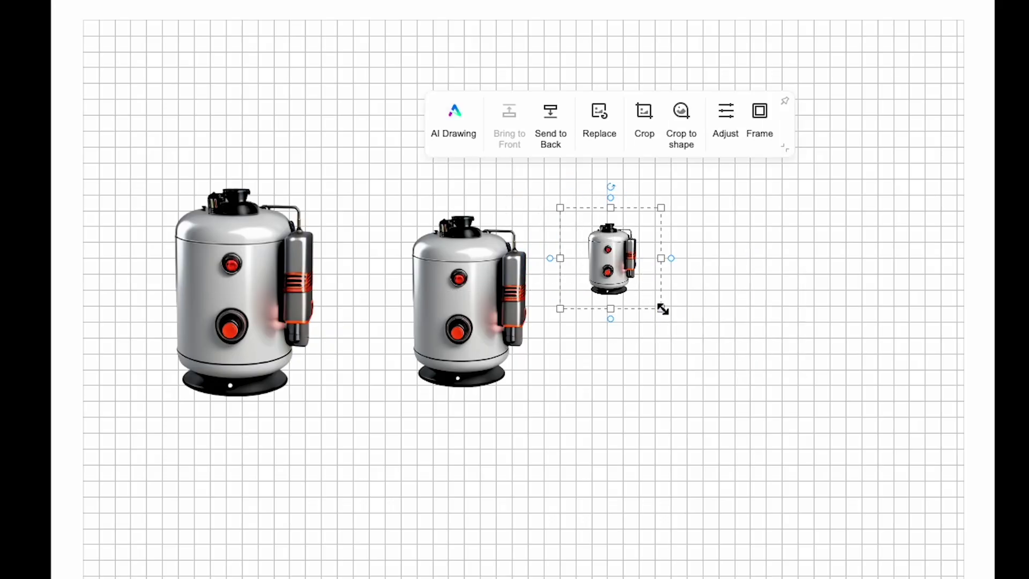
pyautogui.moveTo(662, 309); pyautogui.dragTo(781, 415)
pyautogui.moveTo(670, 345); pyautogui.dragTo(651, 315)
pyautogui.moveTo(766, 419); pyautogui.dragTo(734, 387)
pyautogui.moveTo(675, 327); pyautogui.dragTo(711, 310)
pyautogui.click(836, 332)
pyautogui.click(898, 313)
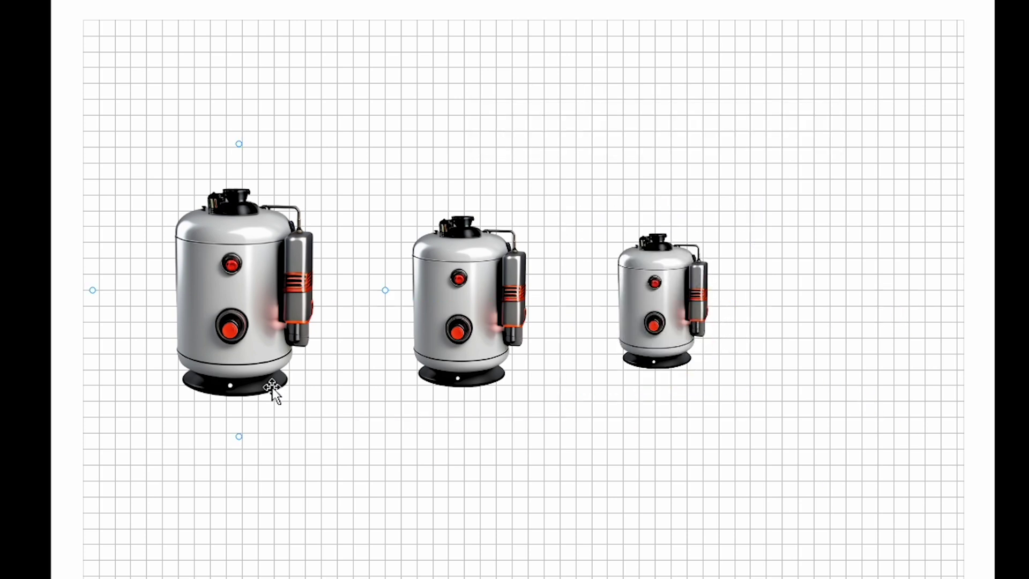